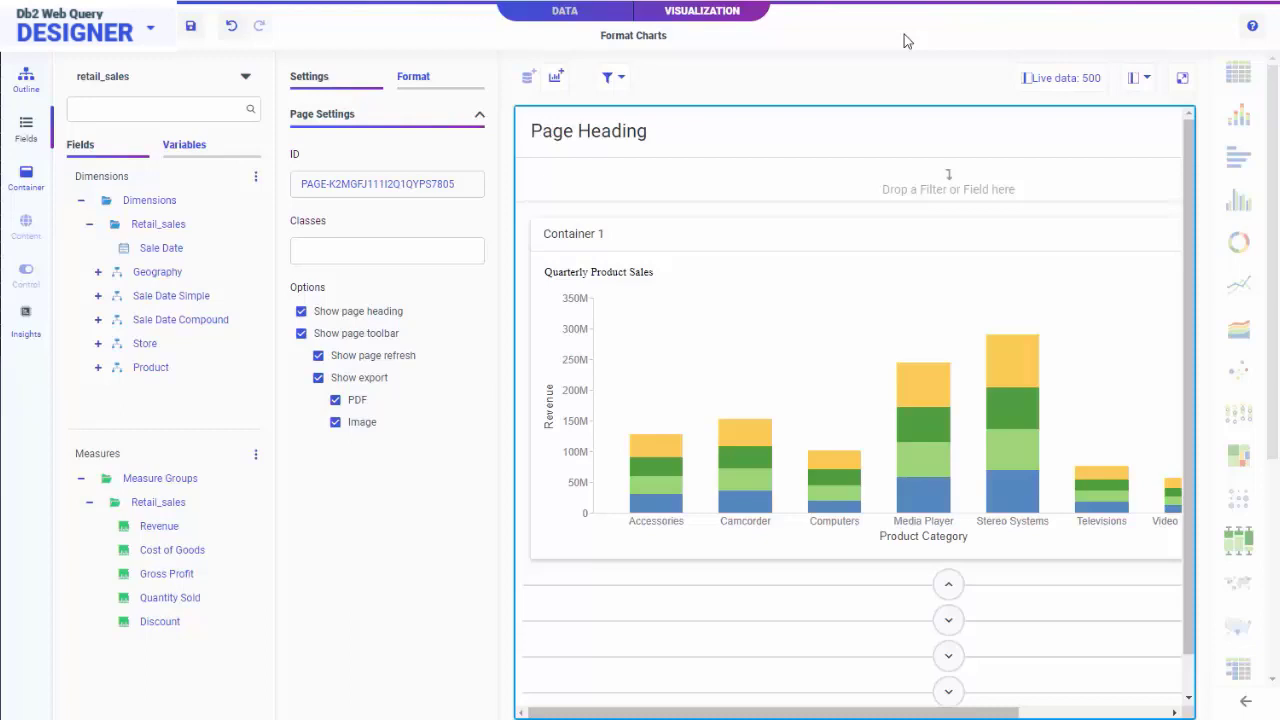
Make the X axis labels of the Quarterly Product Sales chart italic and blue.
click(808, 331)
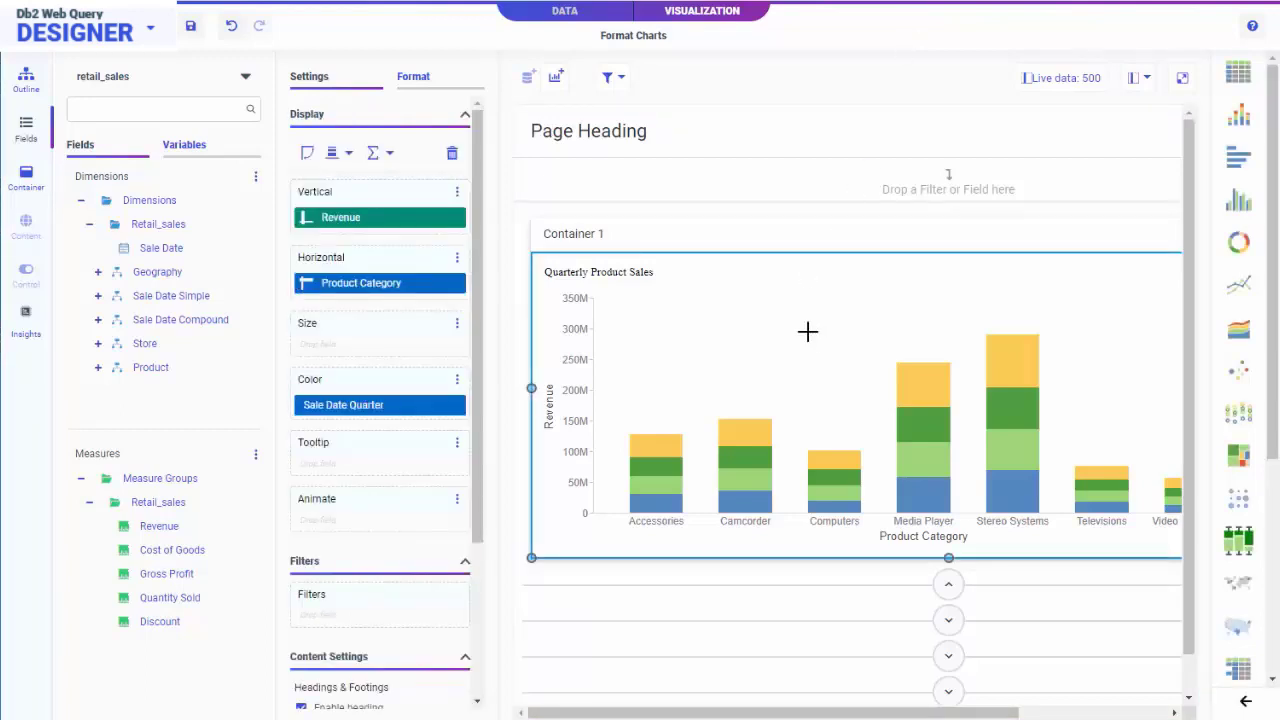
click(440, 84)
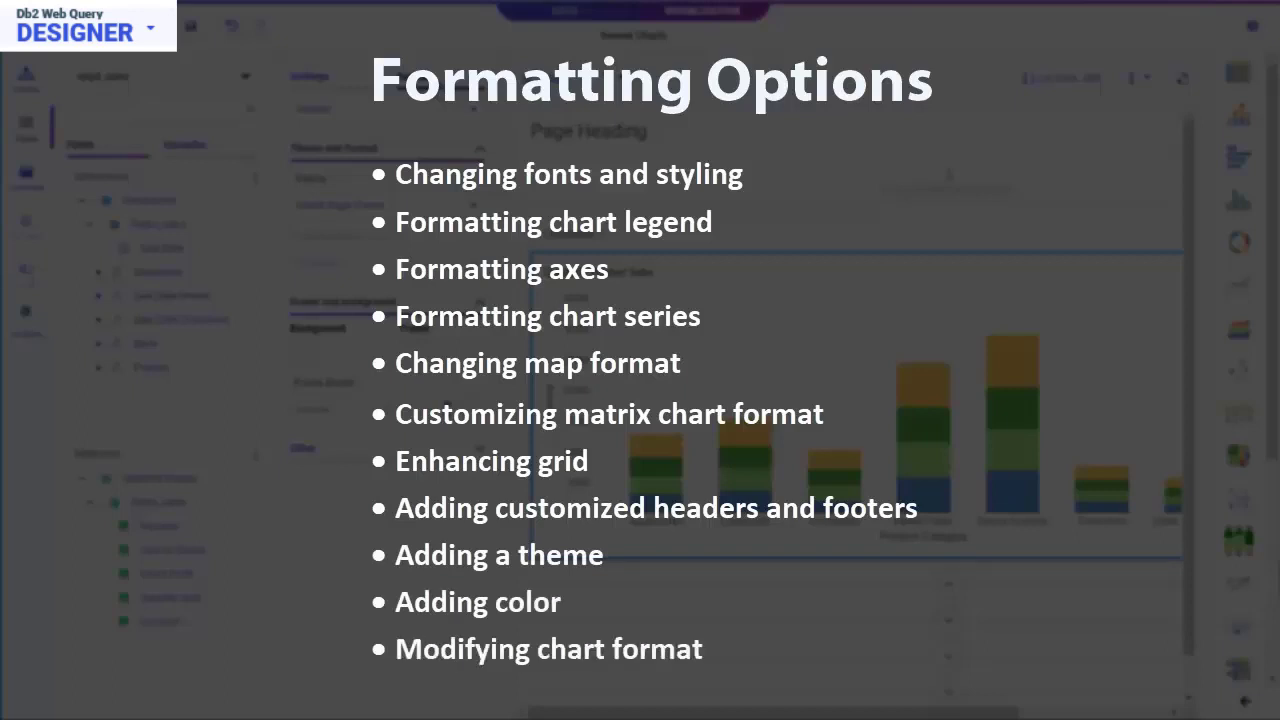
click(473, 116)
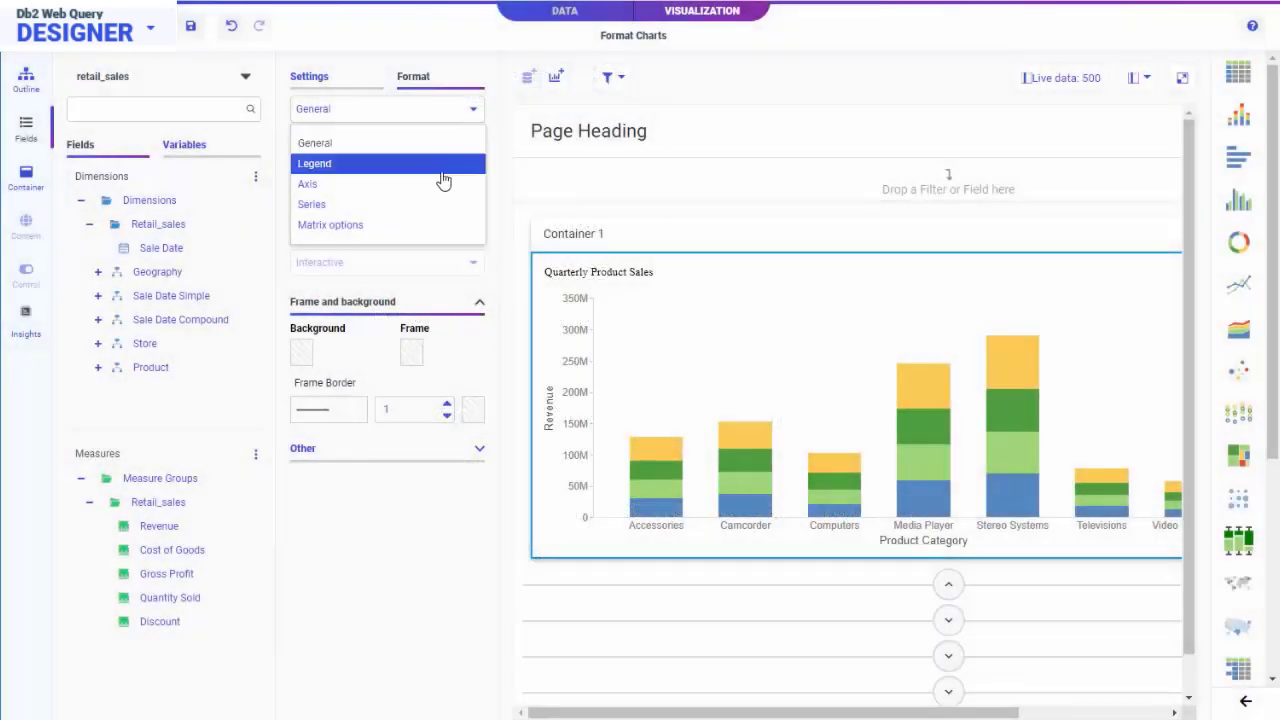
click(415, 204)
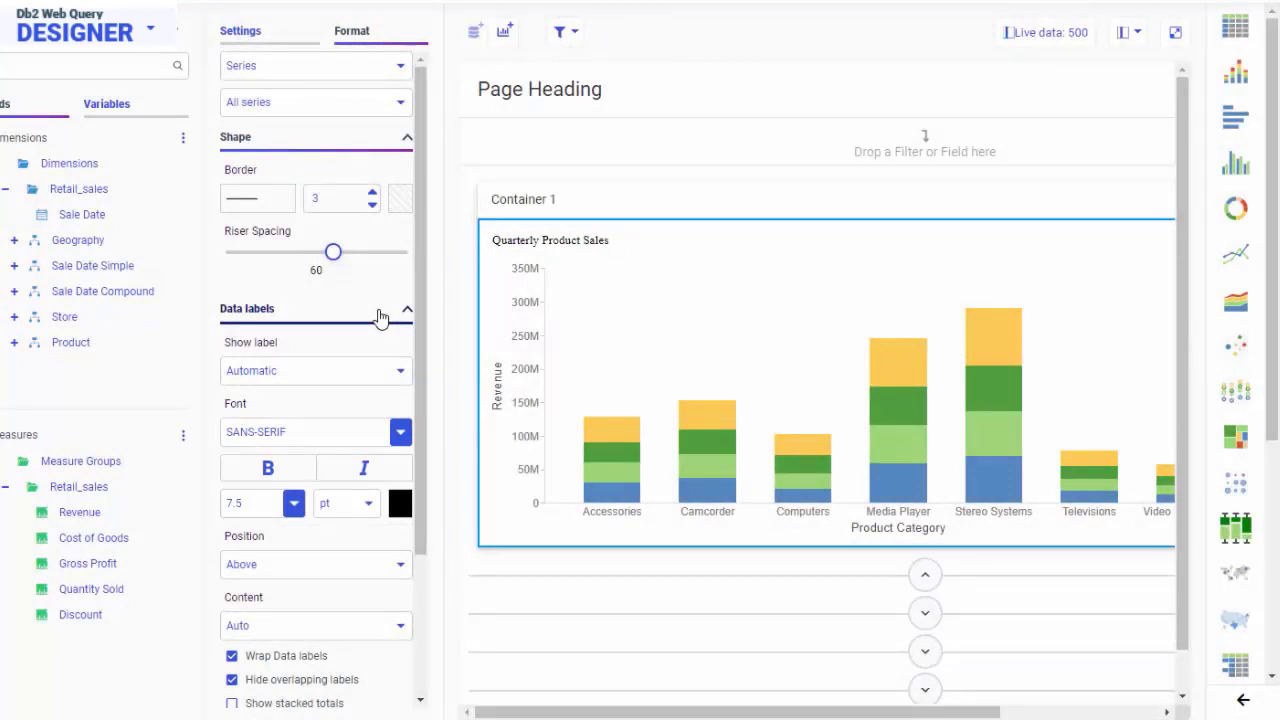
click(400, 68)
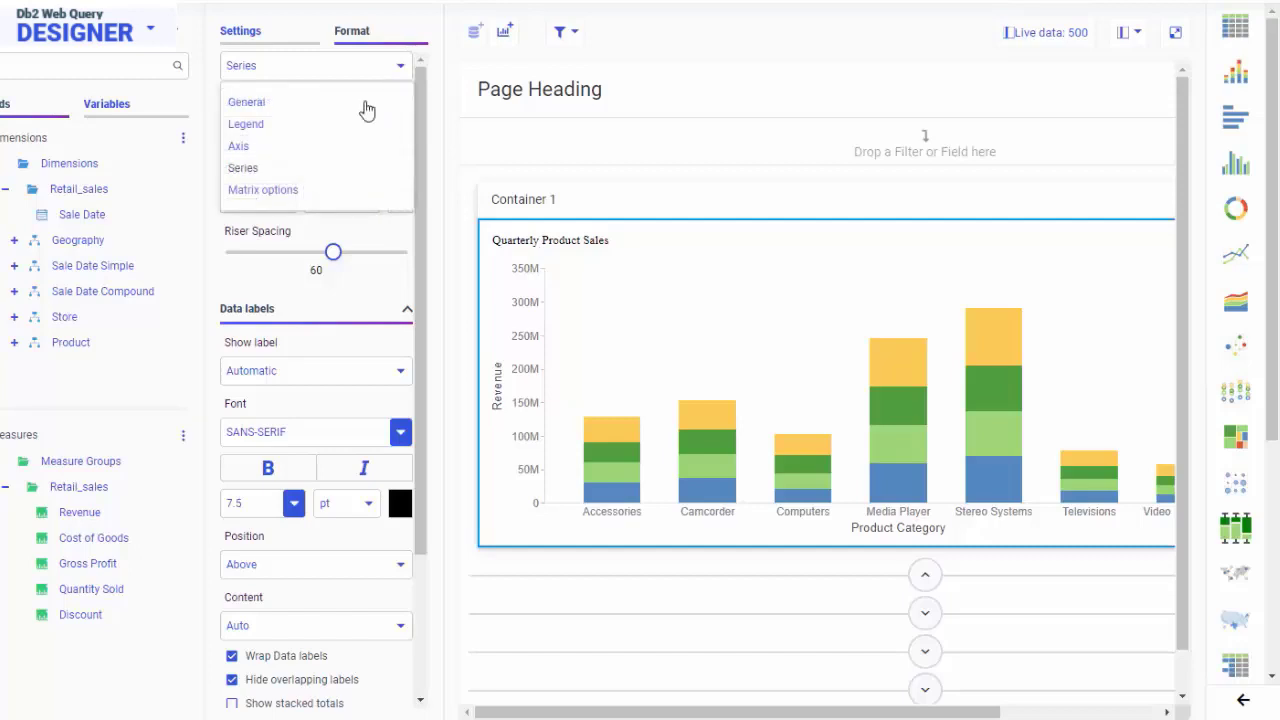
click(323, 147)
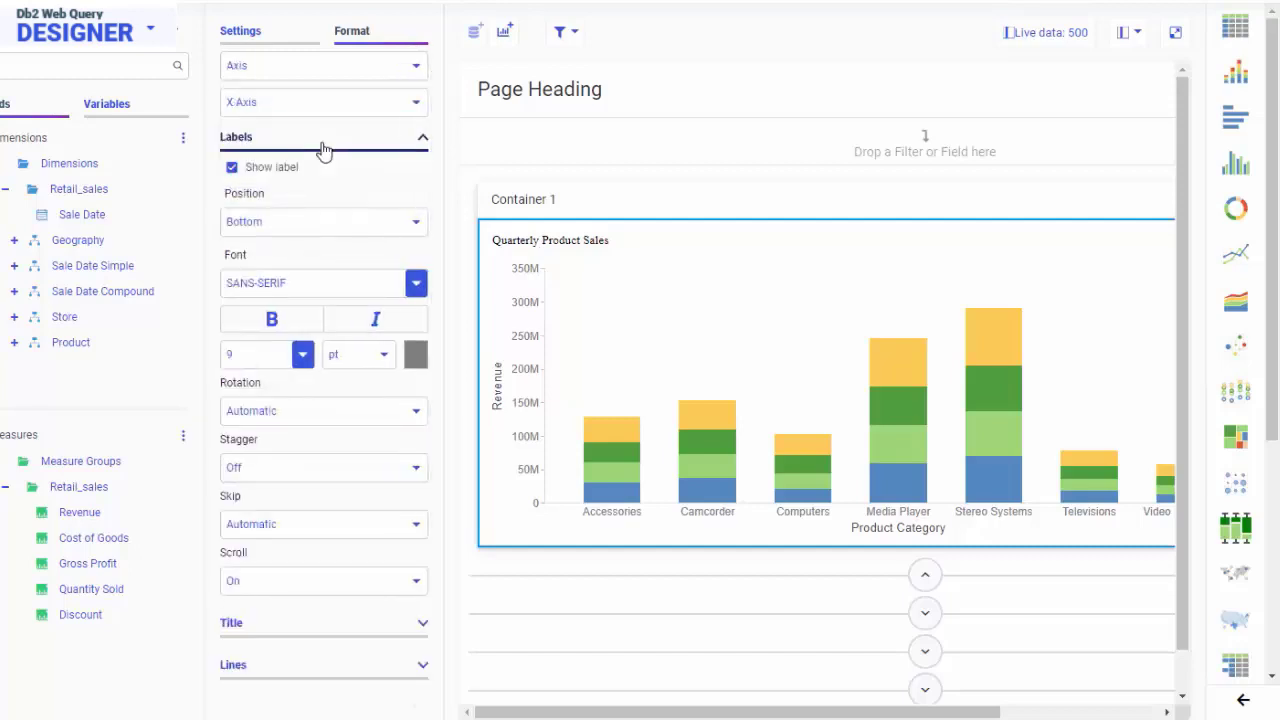
click(374, 320)
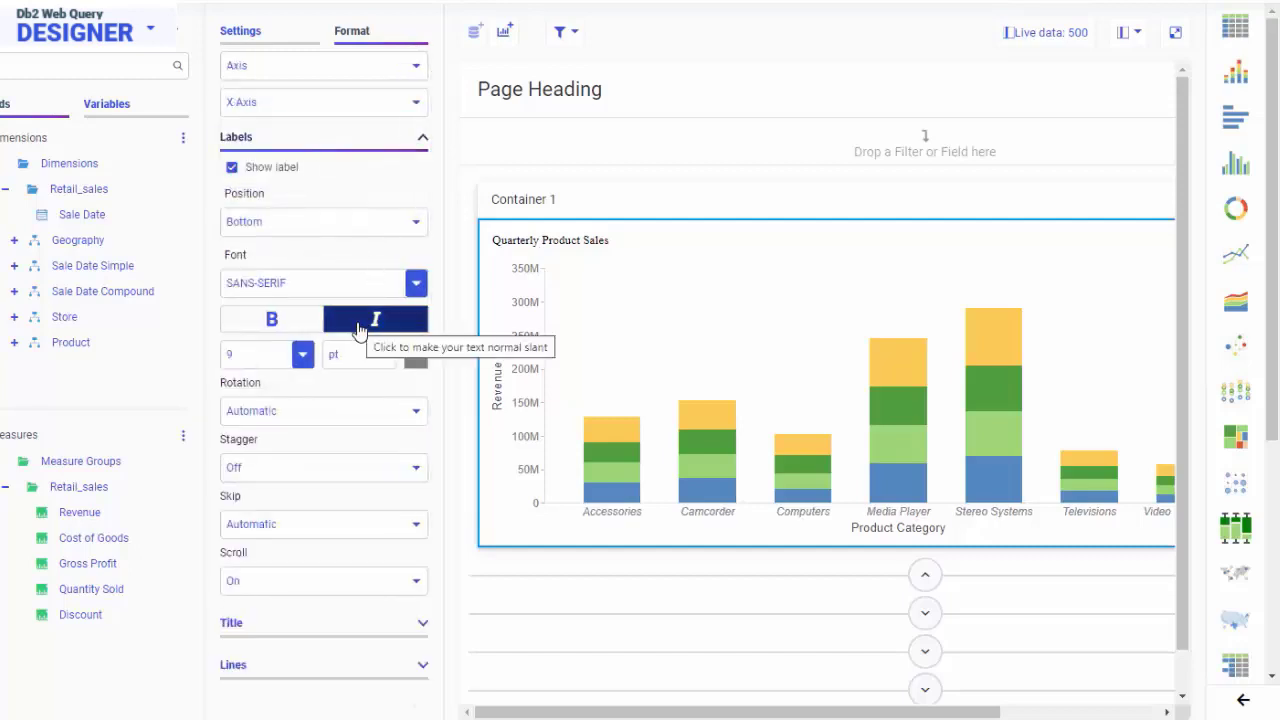
click(412, 357)
click(424, 488)
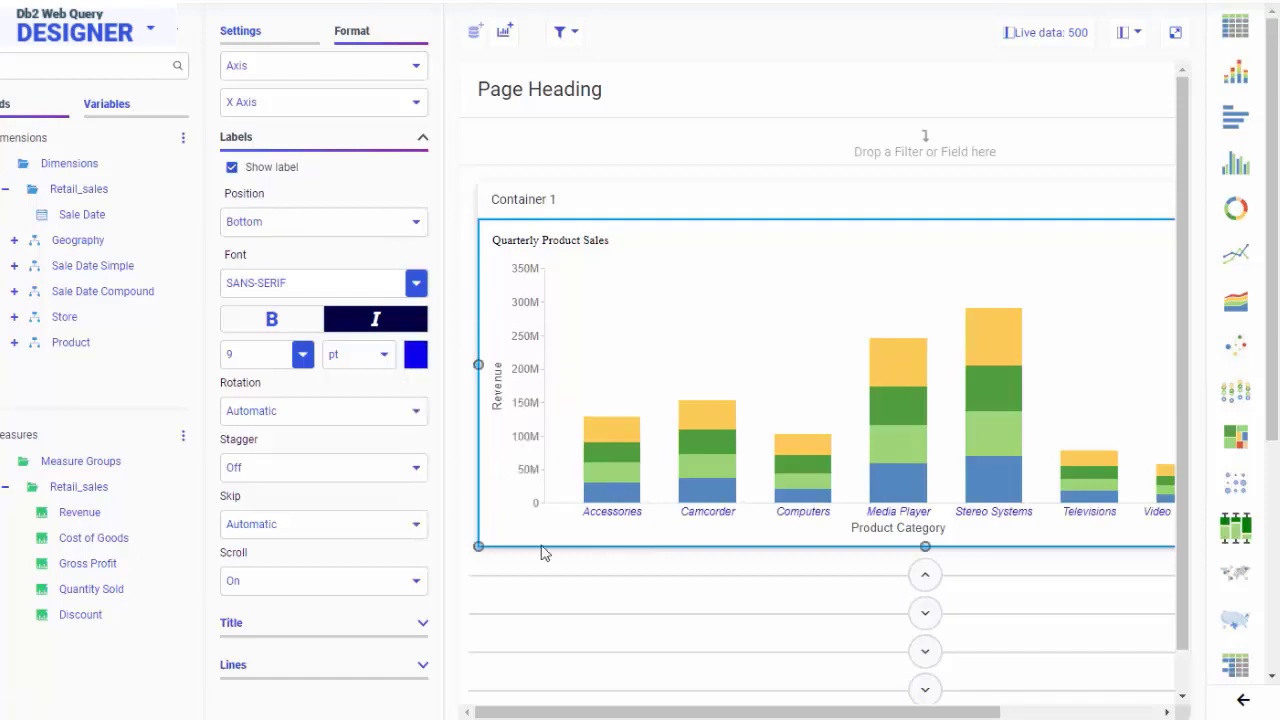
Give the Sale Date Quarter legend the beige custom colour as its background.
drag(747, 712, 908, 708)
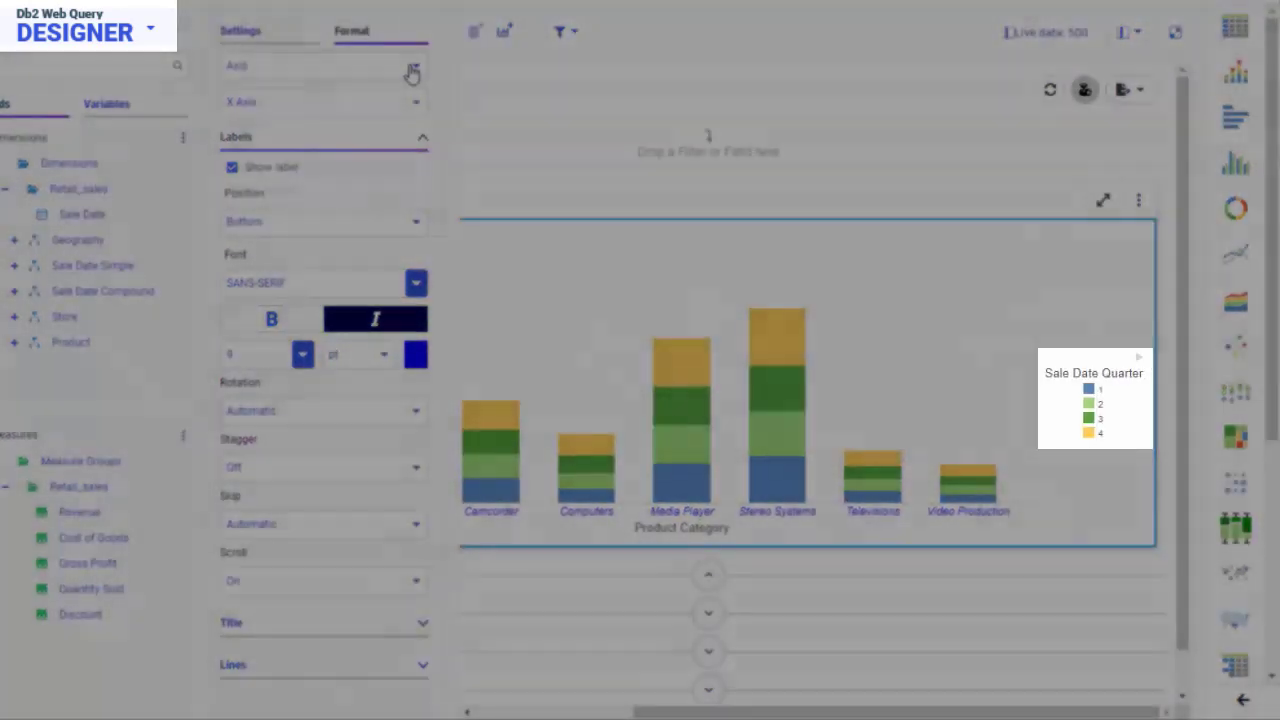
click(410, 71)
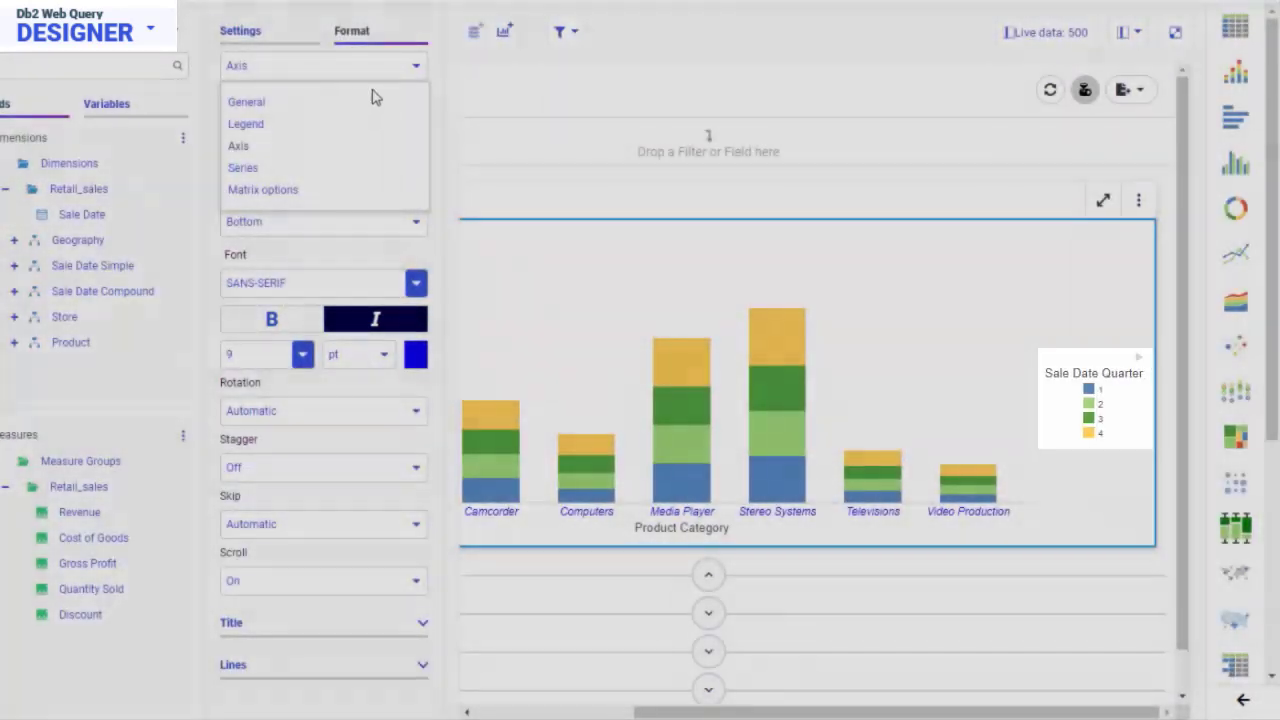
click(313, 128)
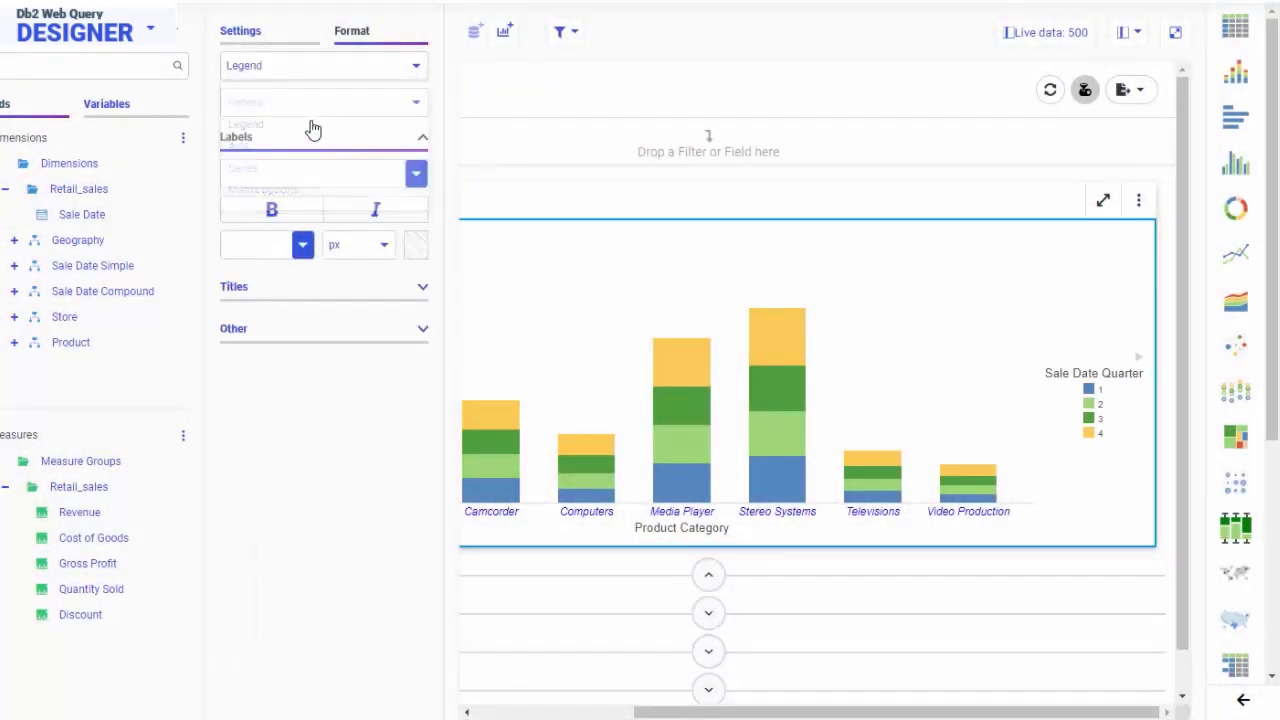
click(324, 344)
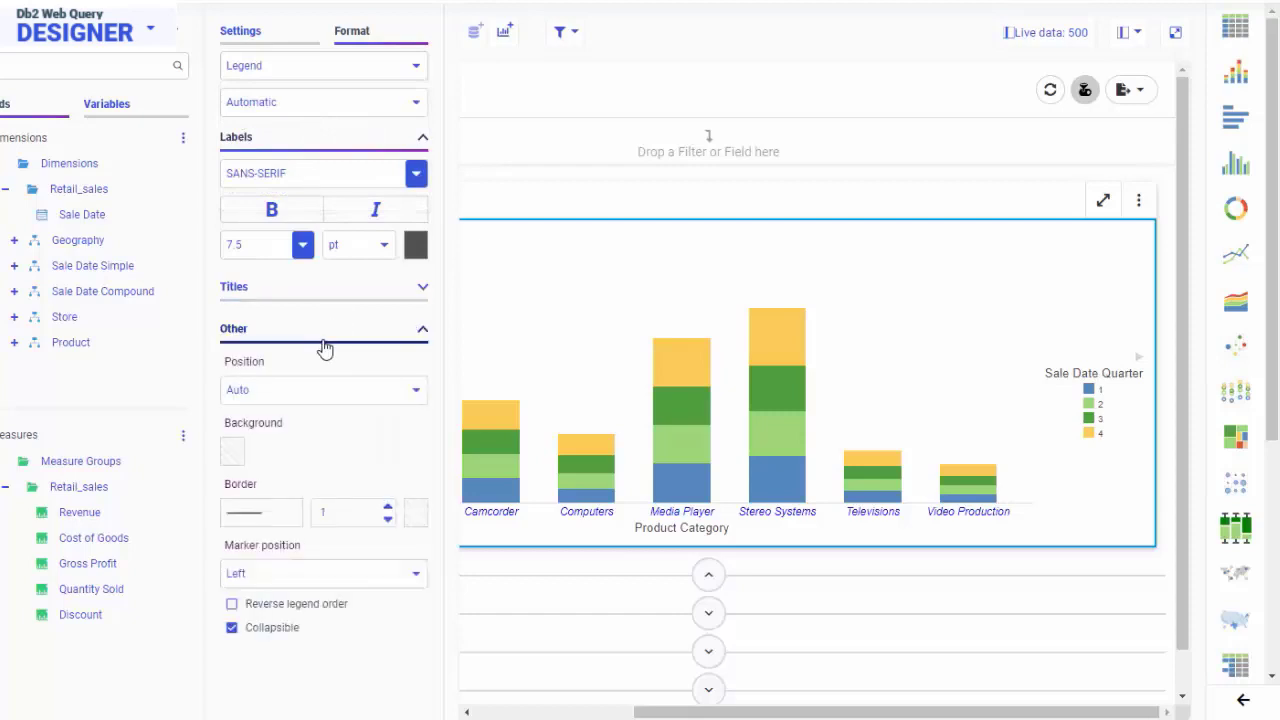
click(232, 462)
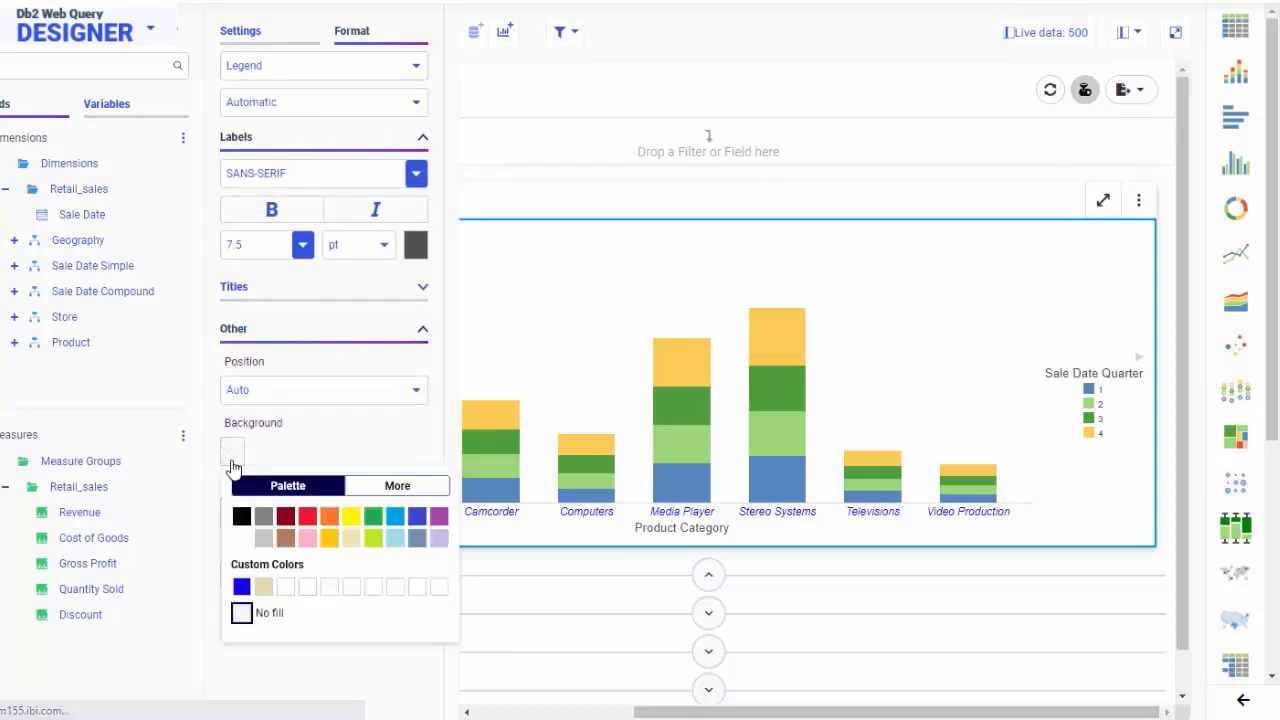
click(264, 589)
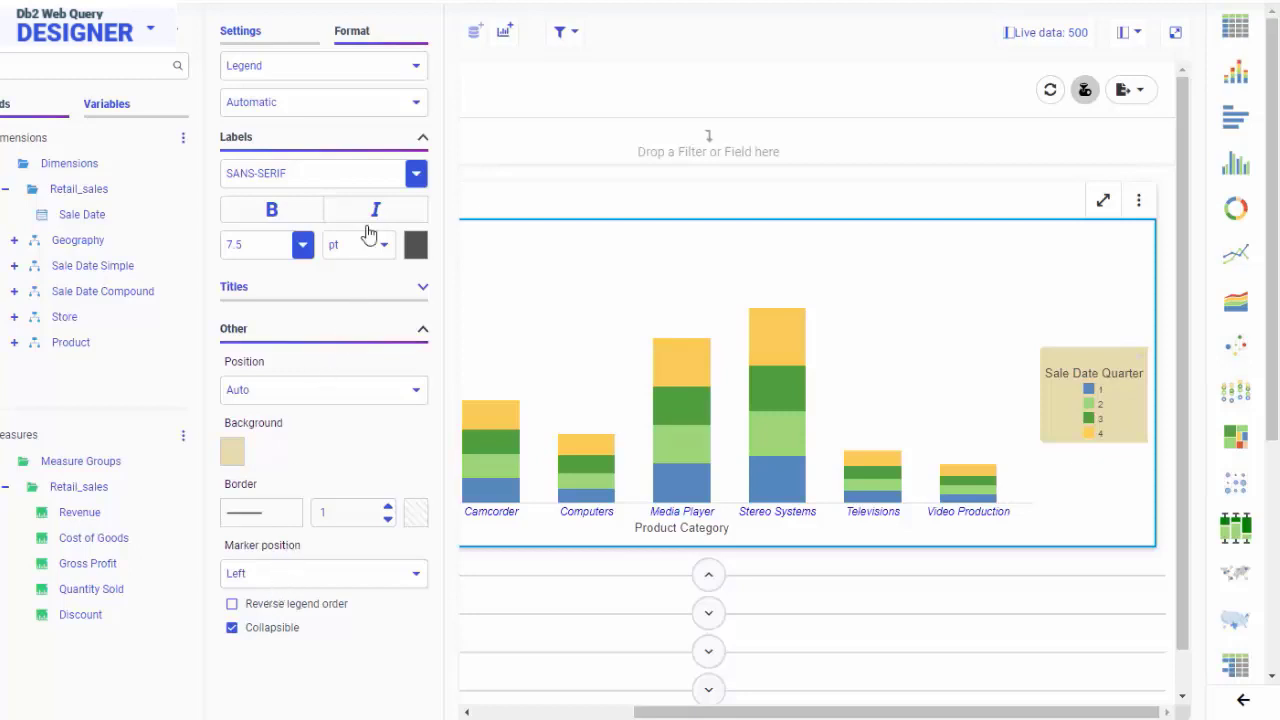
Turn on Stagger for the bar chart's X axis labels.
click(417, 78)
click(299, 150)
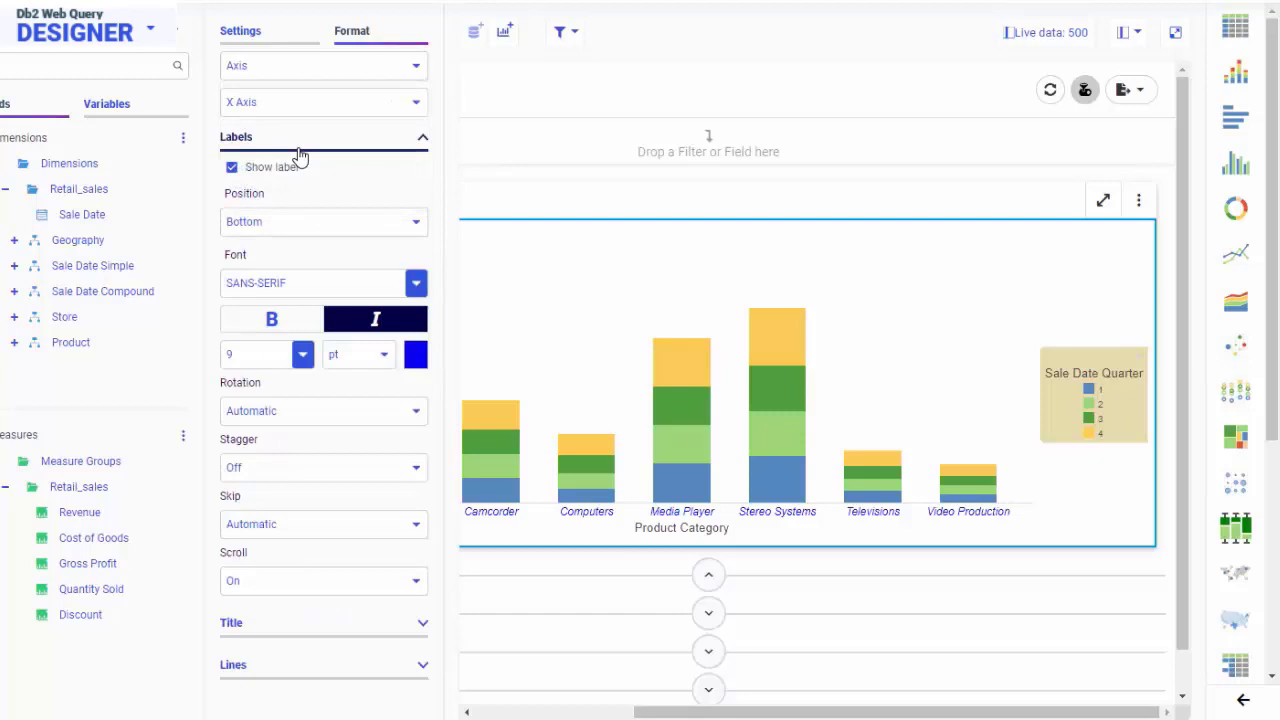
click(362, 470)
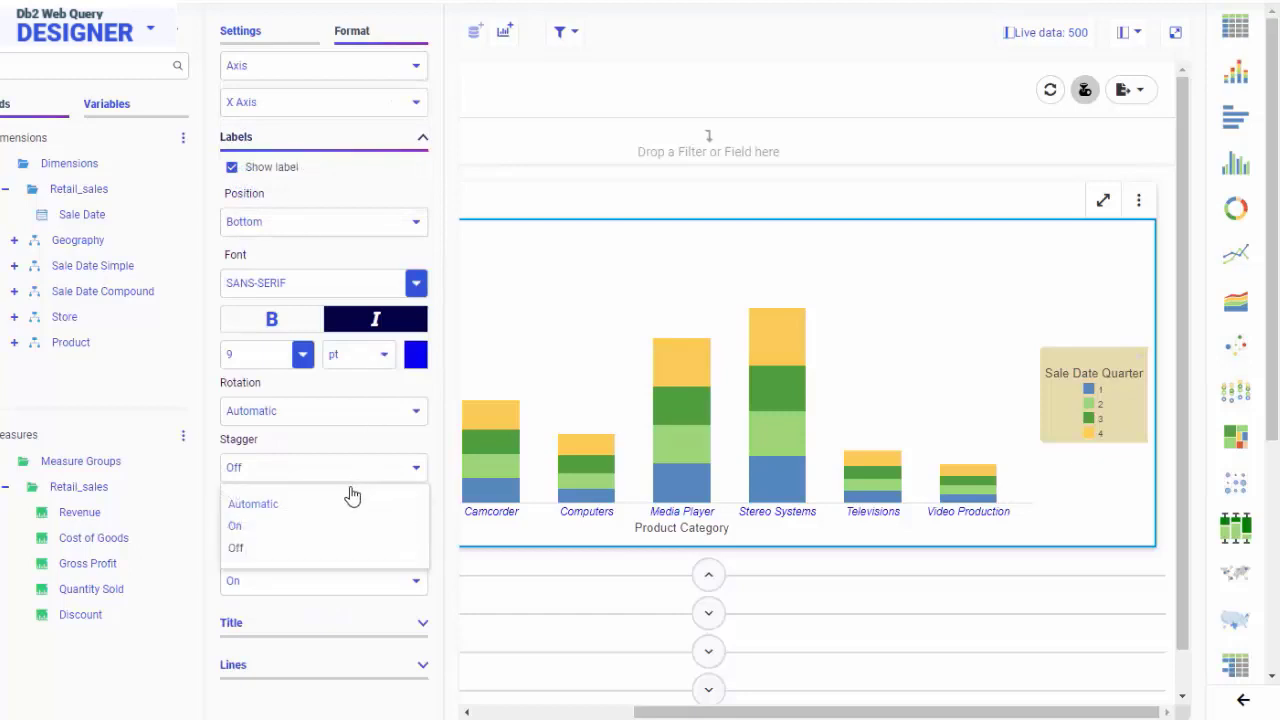
click(337, 526)
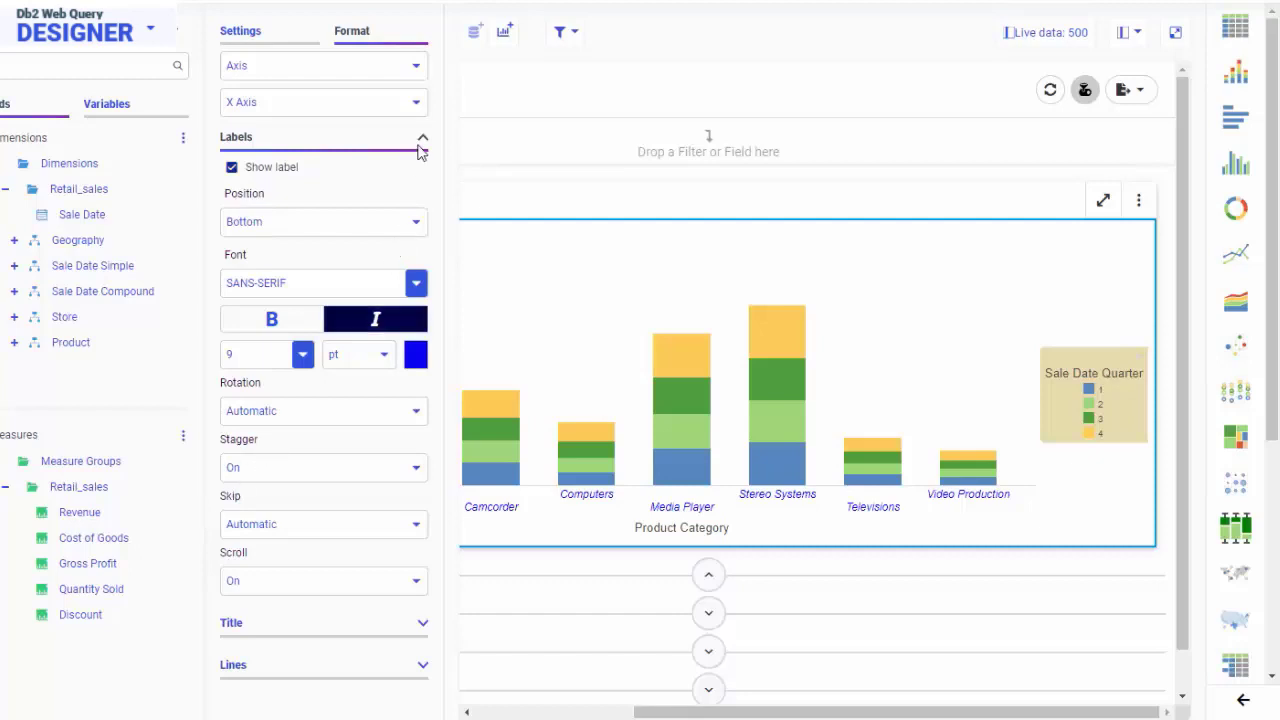
Fill Series 1 - 2 of the bar chart with a custom magenta colour.
click(415, 67)
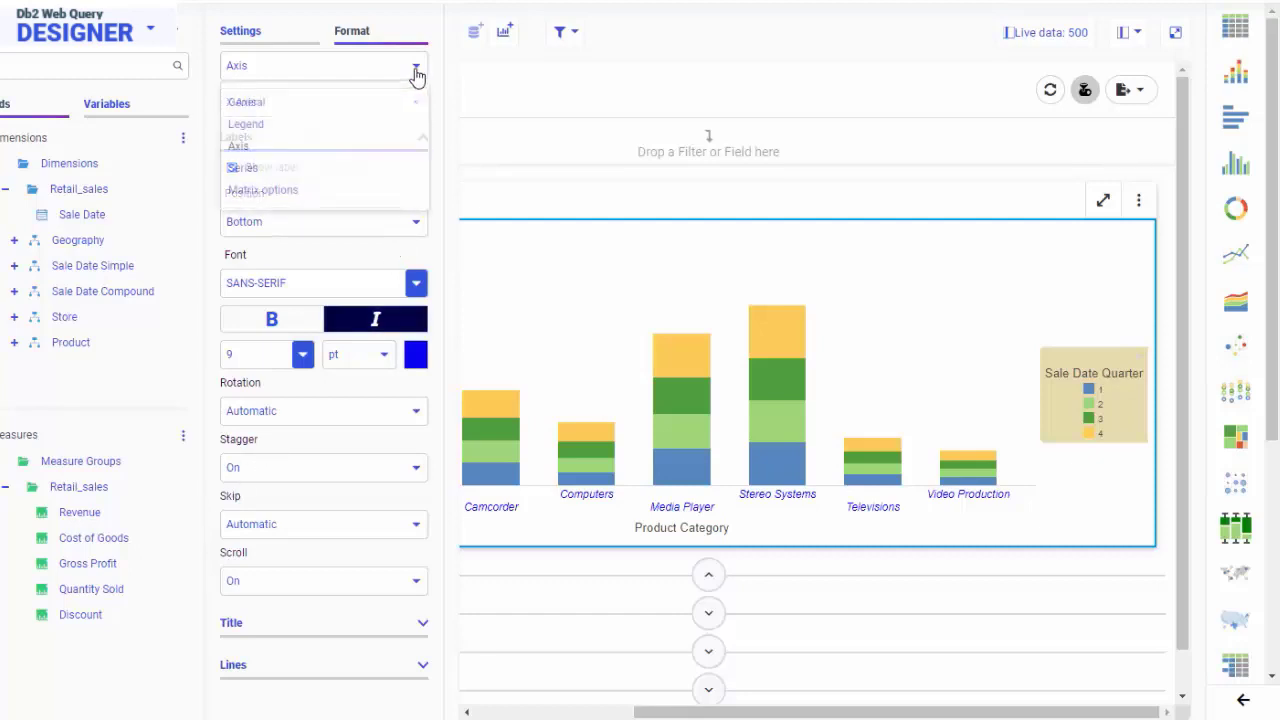
click(250, 168)
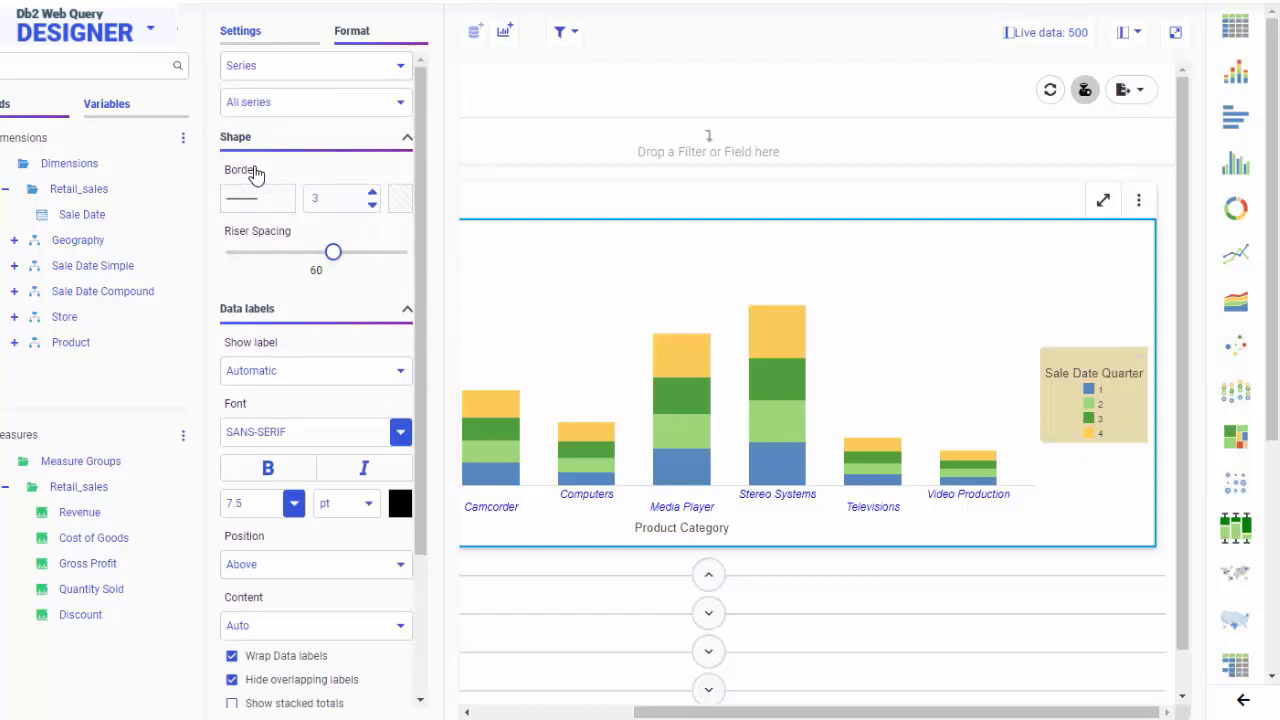
click(400, 108)
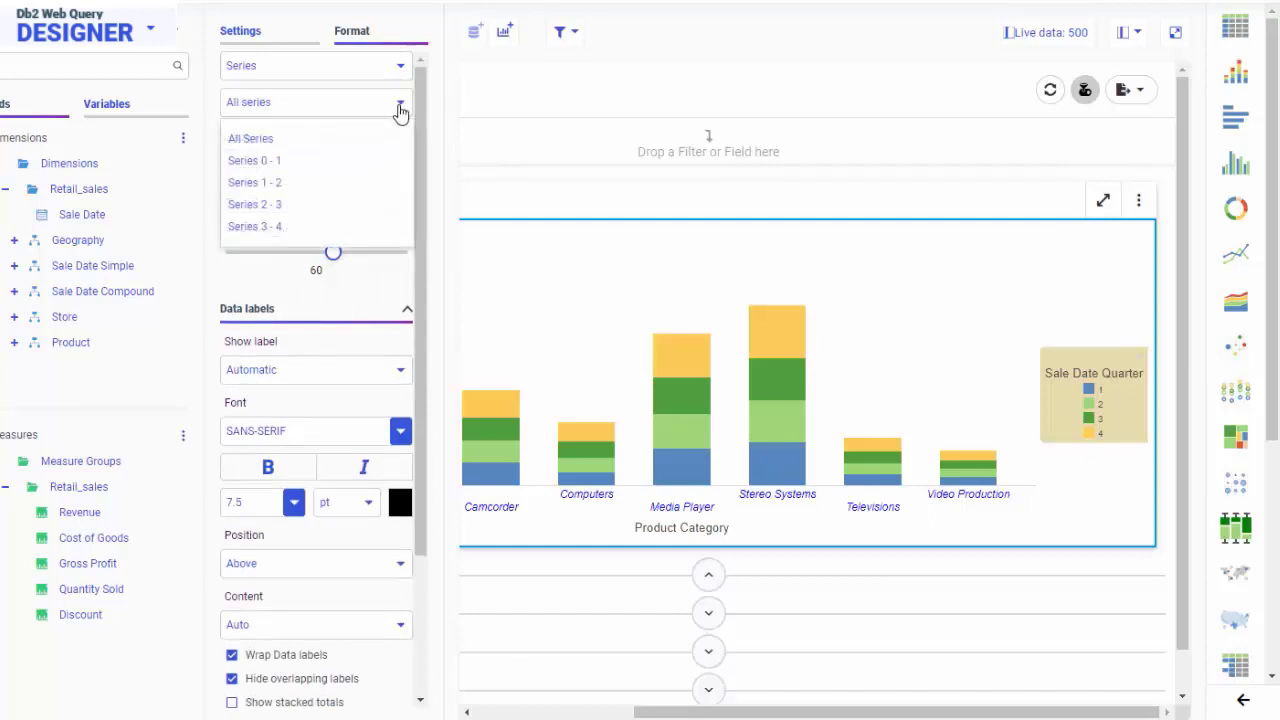
click(308, 183)
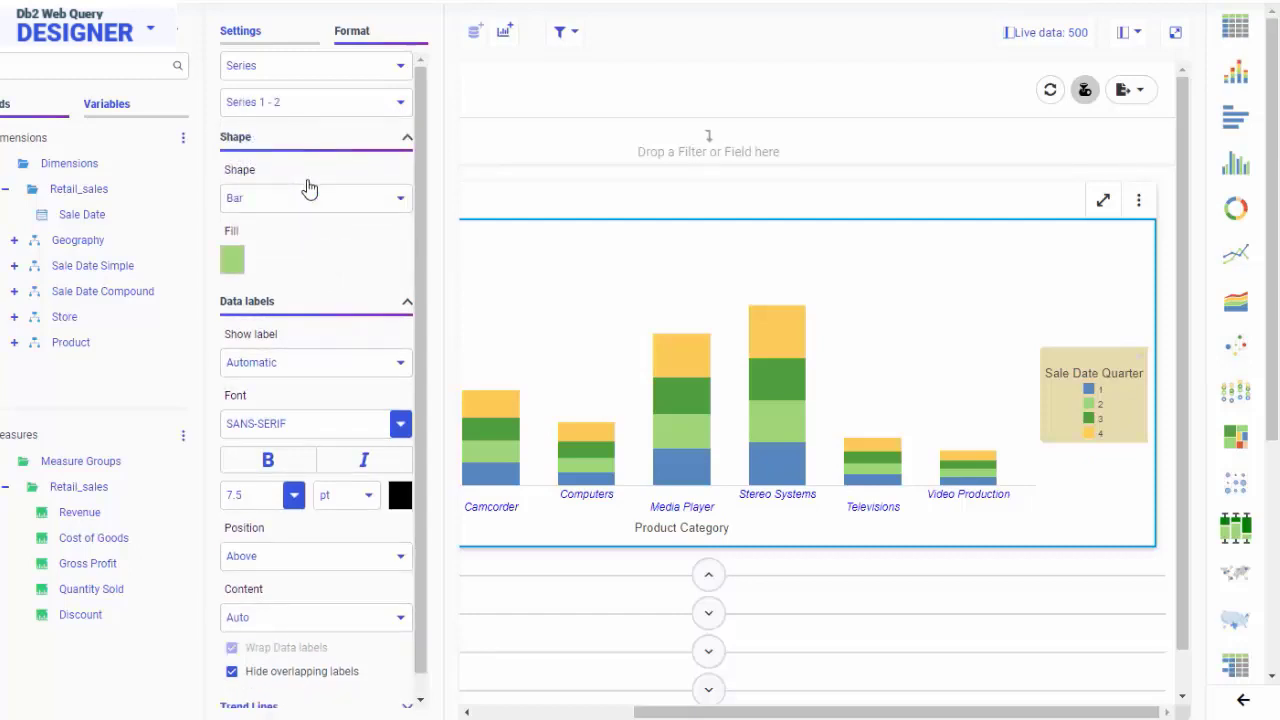
click(238, 264)
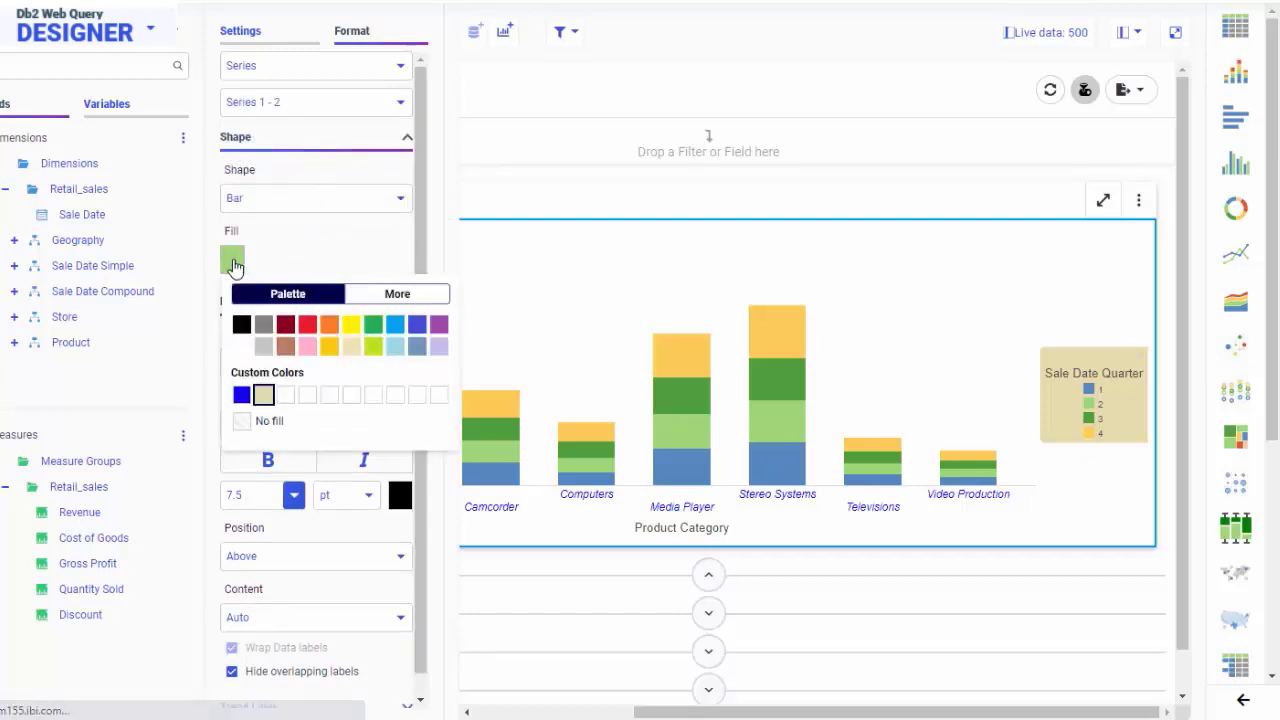
click(406, 294)
click(275, 446)
drag(399, 355, 404, 336)
click(443, 496)
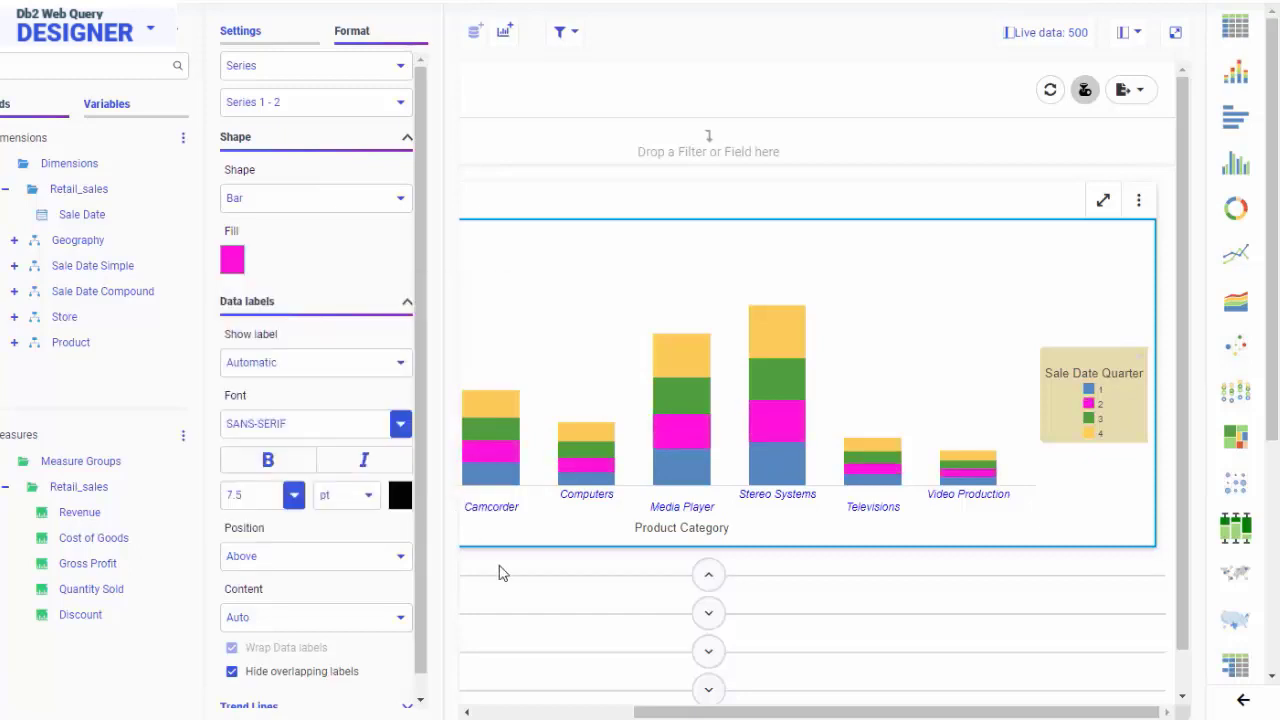
Collapse the bar chart section, expand the map section and change the map's base map to World Imagery with Labels.
click(920, 574)
click(937, 269)
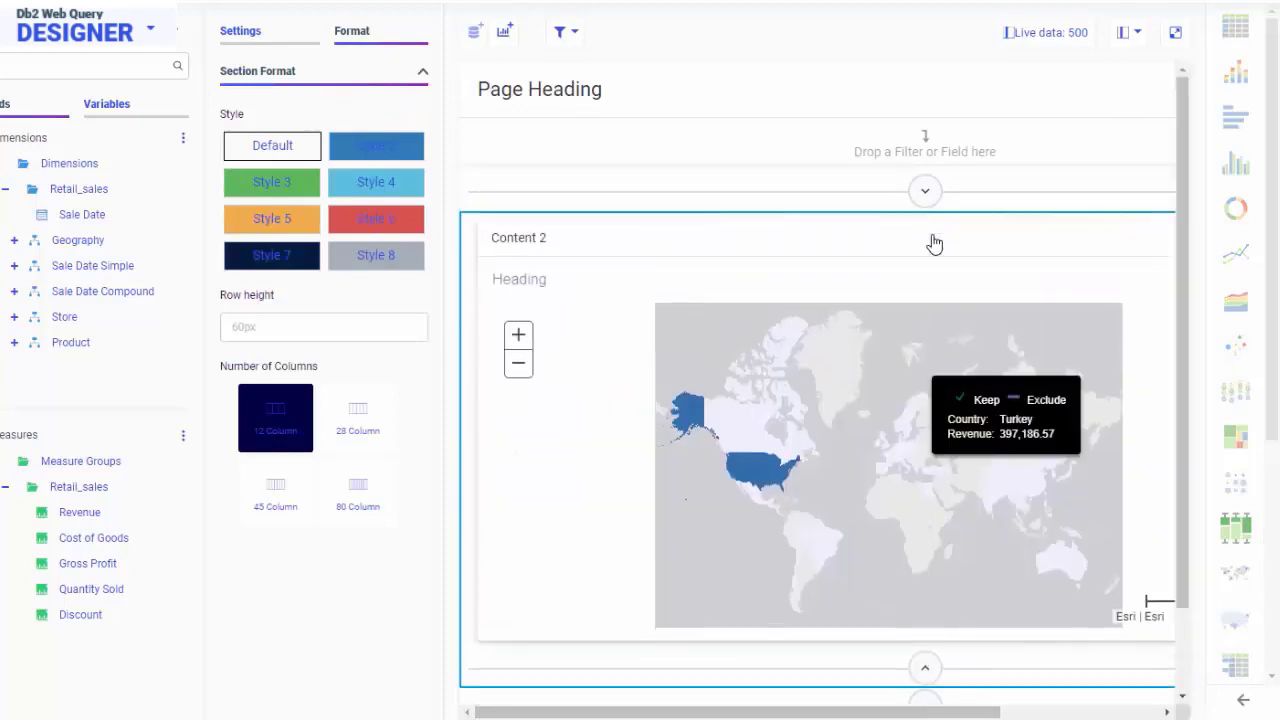
click(636, 406)
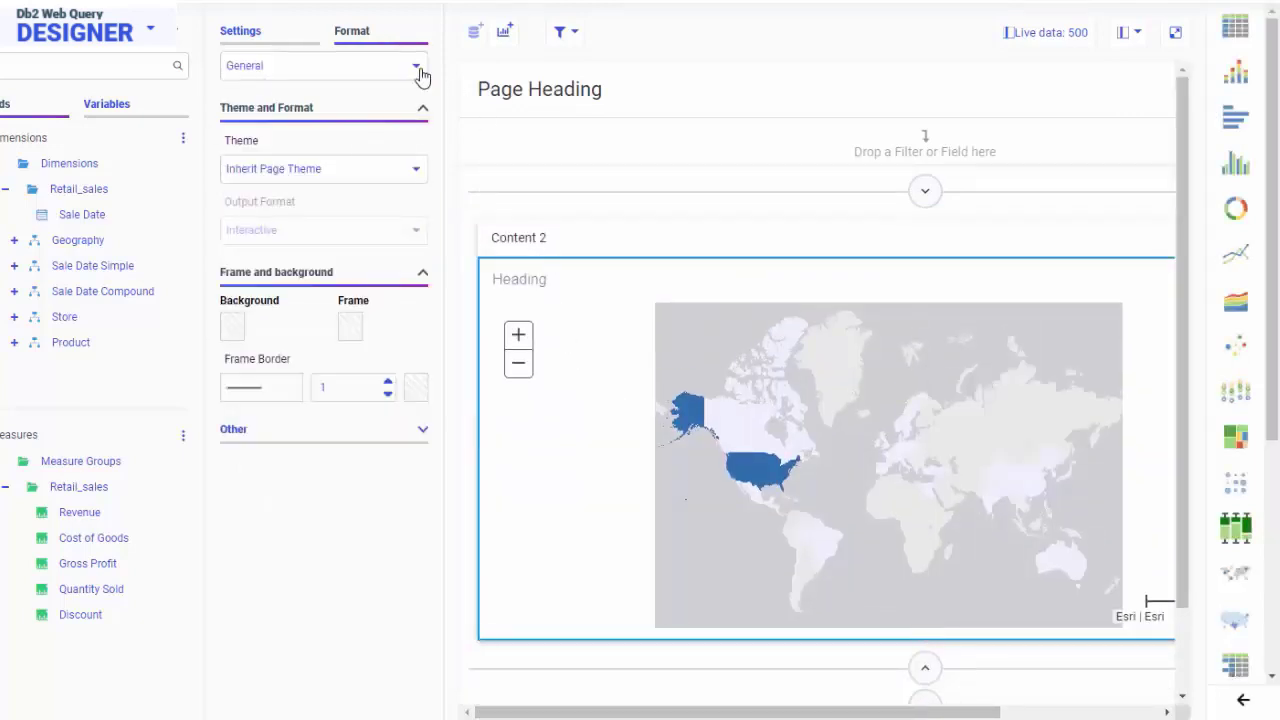
click(420, 72)
click(280, 168)
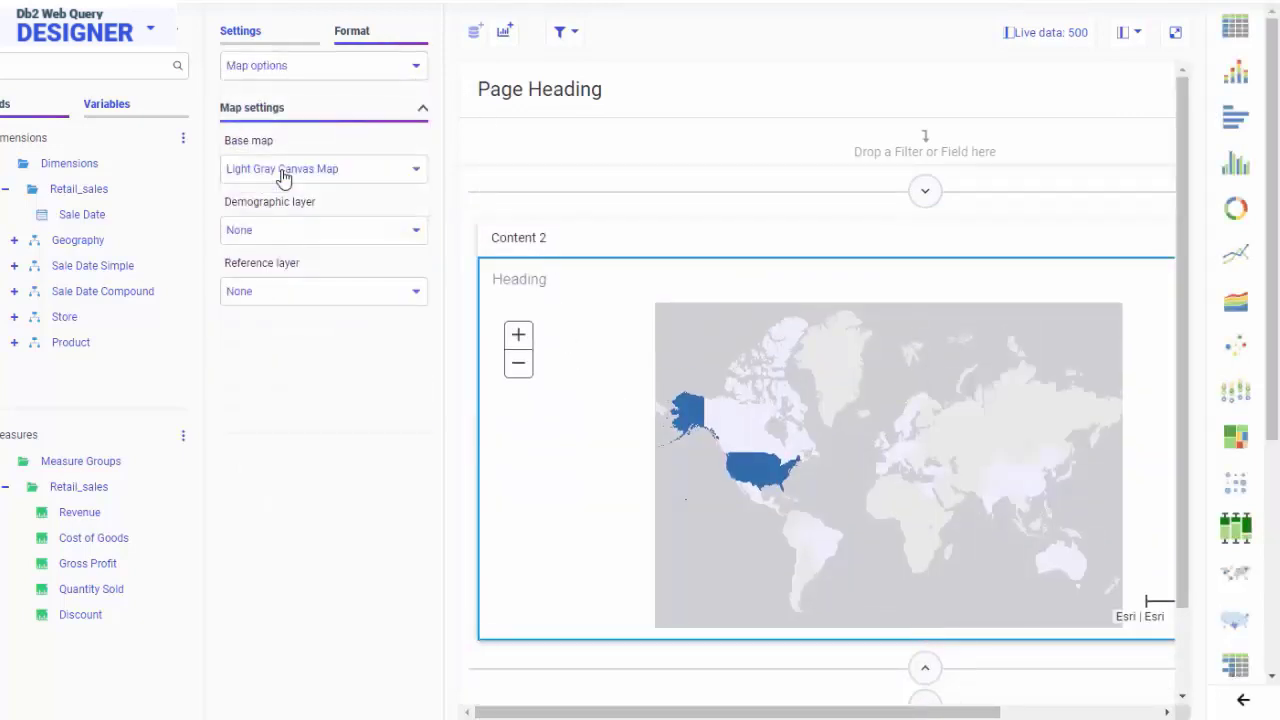
click(418, 172)
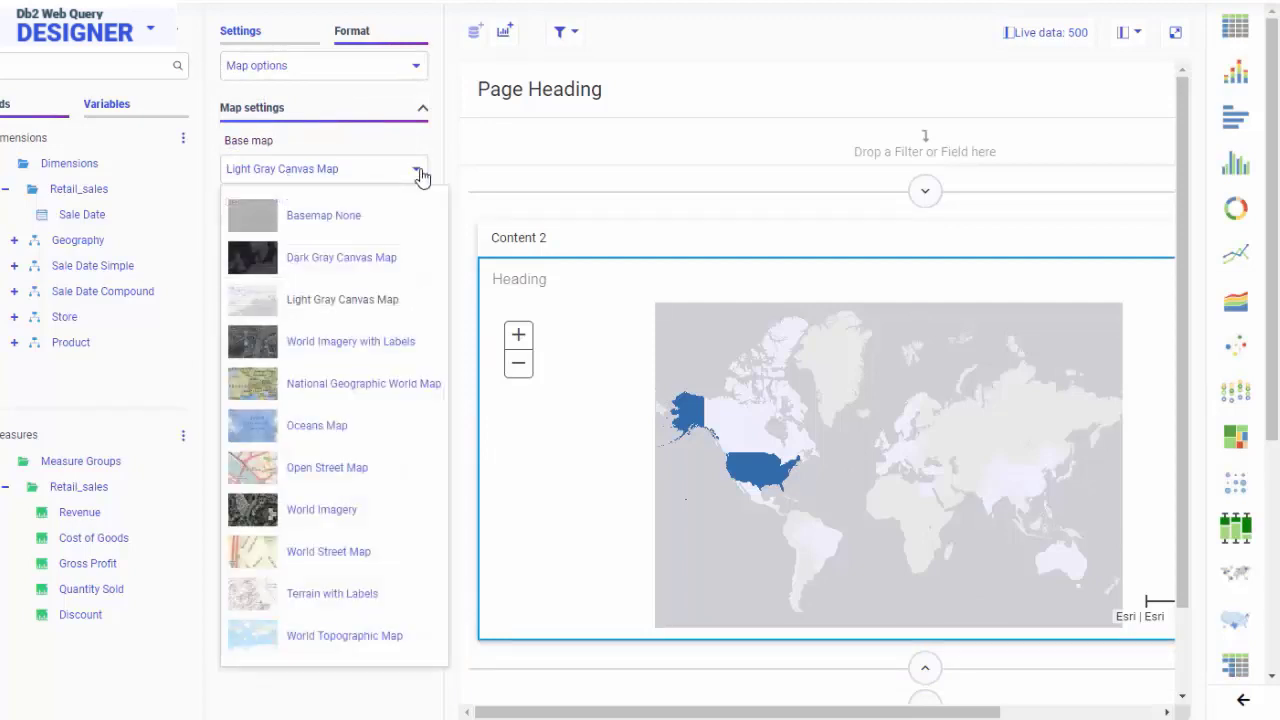
click(338, 350)
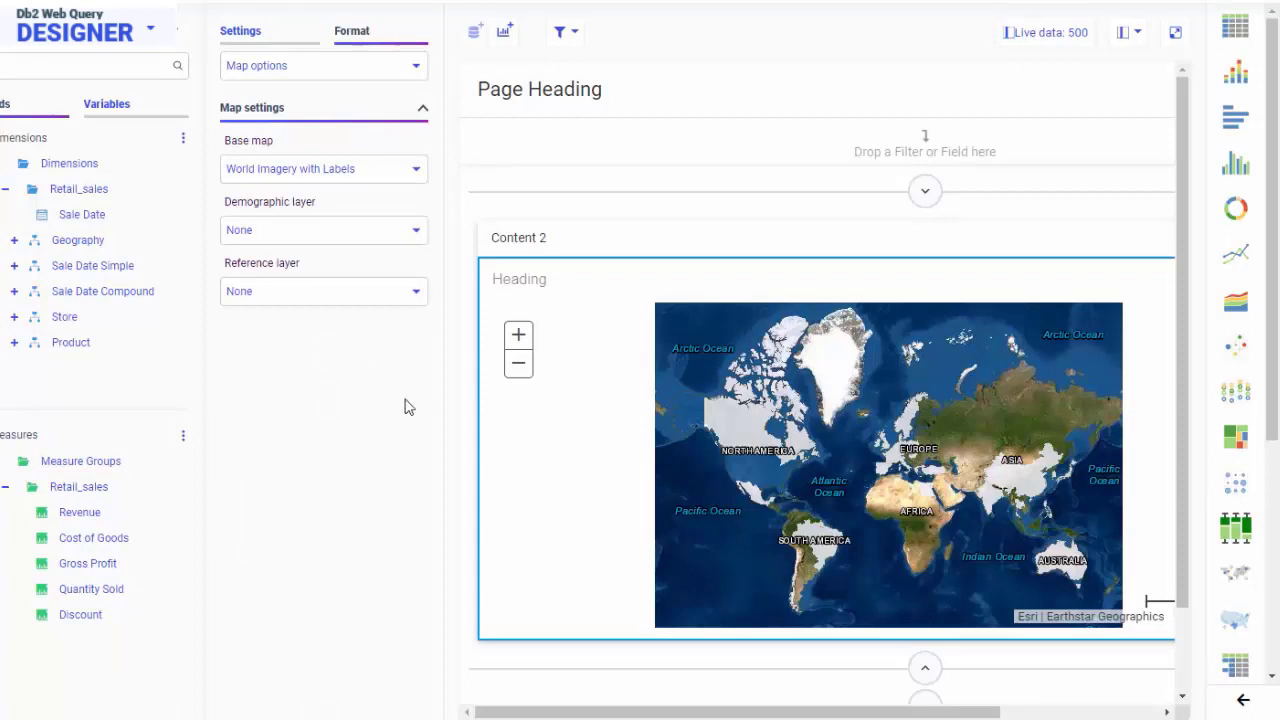
Collapse the map section, expand the donut matrix chart section and set its matrix lines to width 2 in red.
click(922, 668)
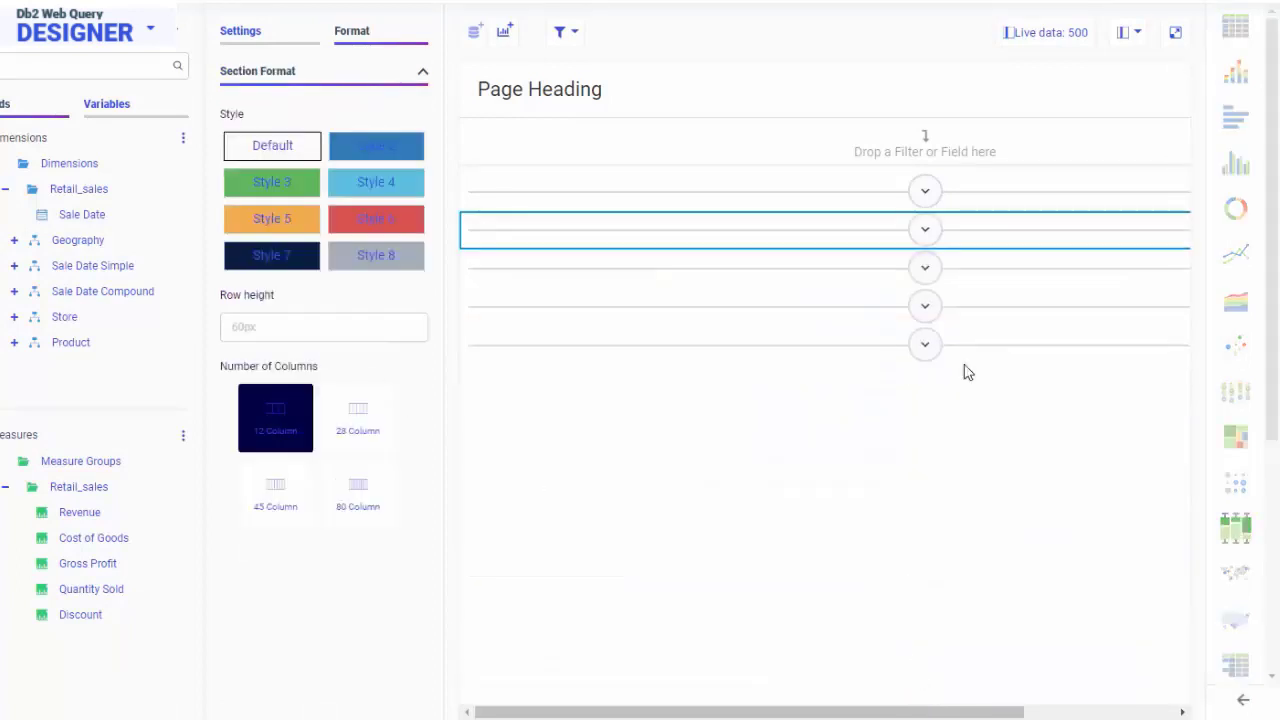
click(925, 268)
click(525, 402)
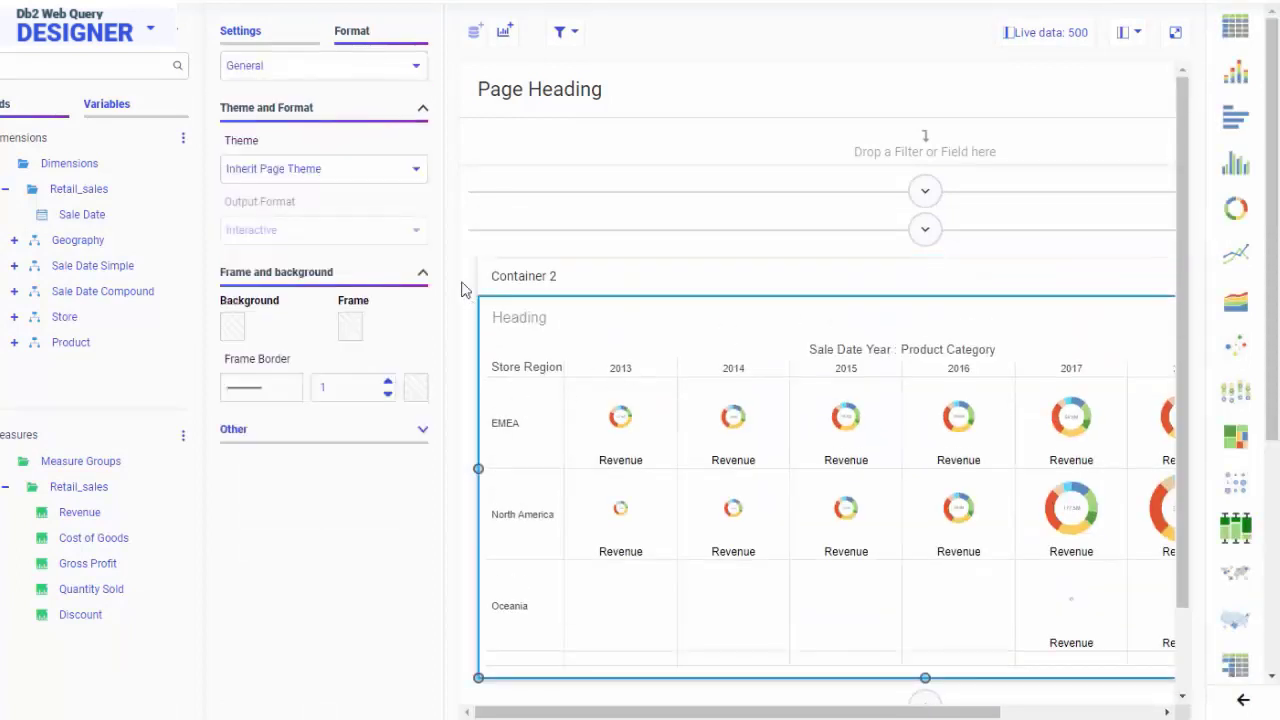
click(418, 66)
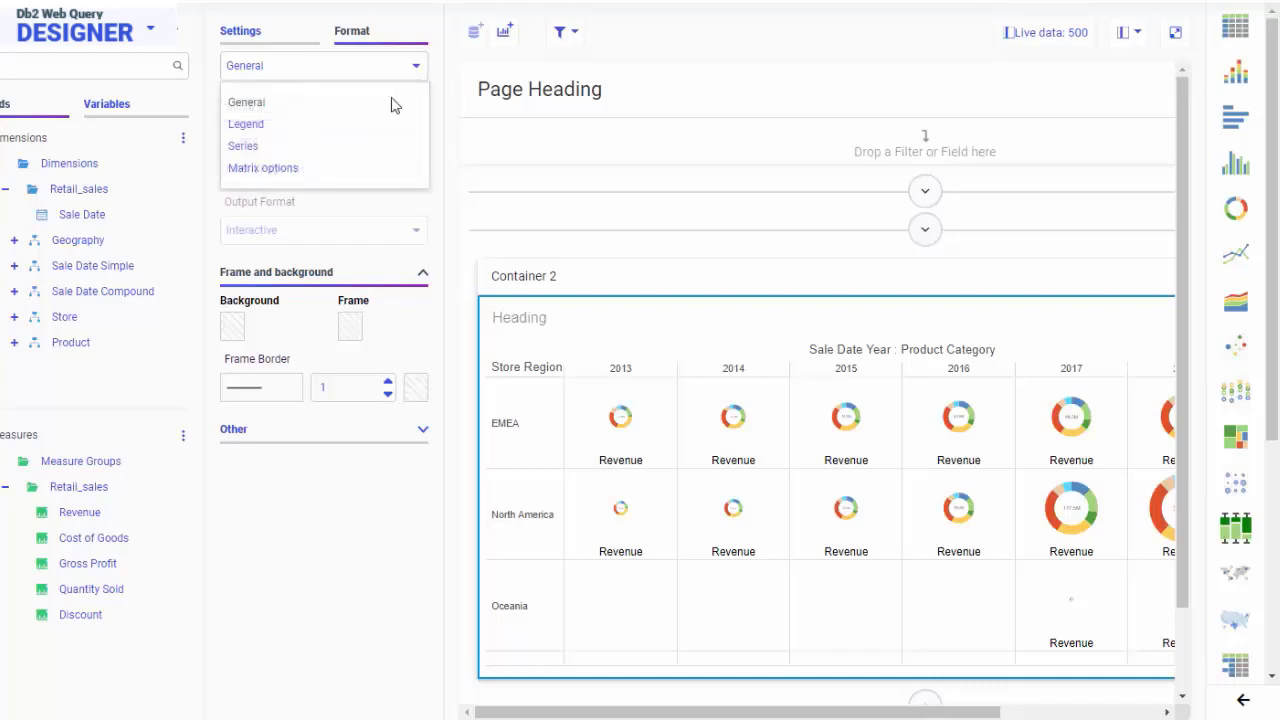
click(334, 170)
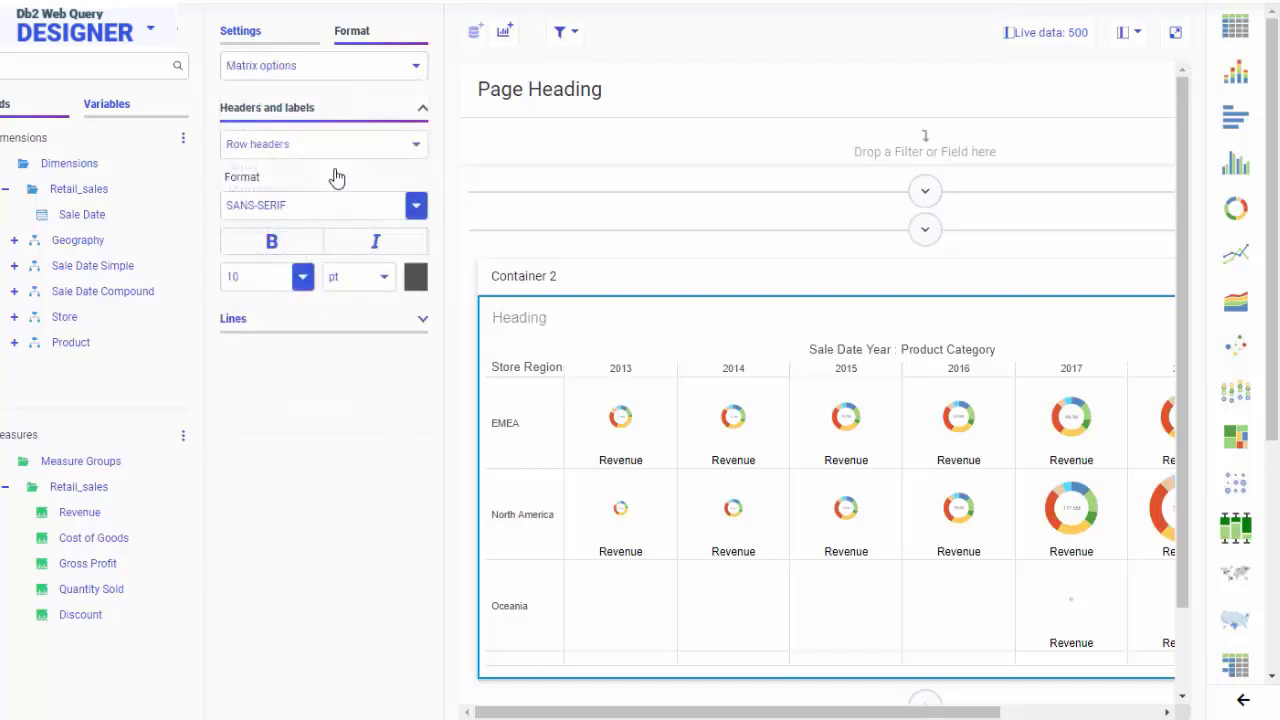
click(320, 326)
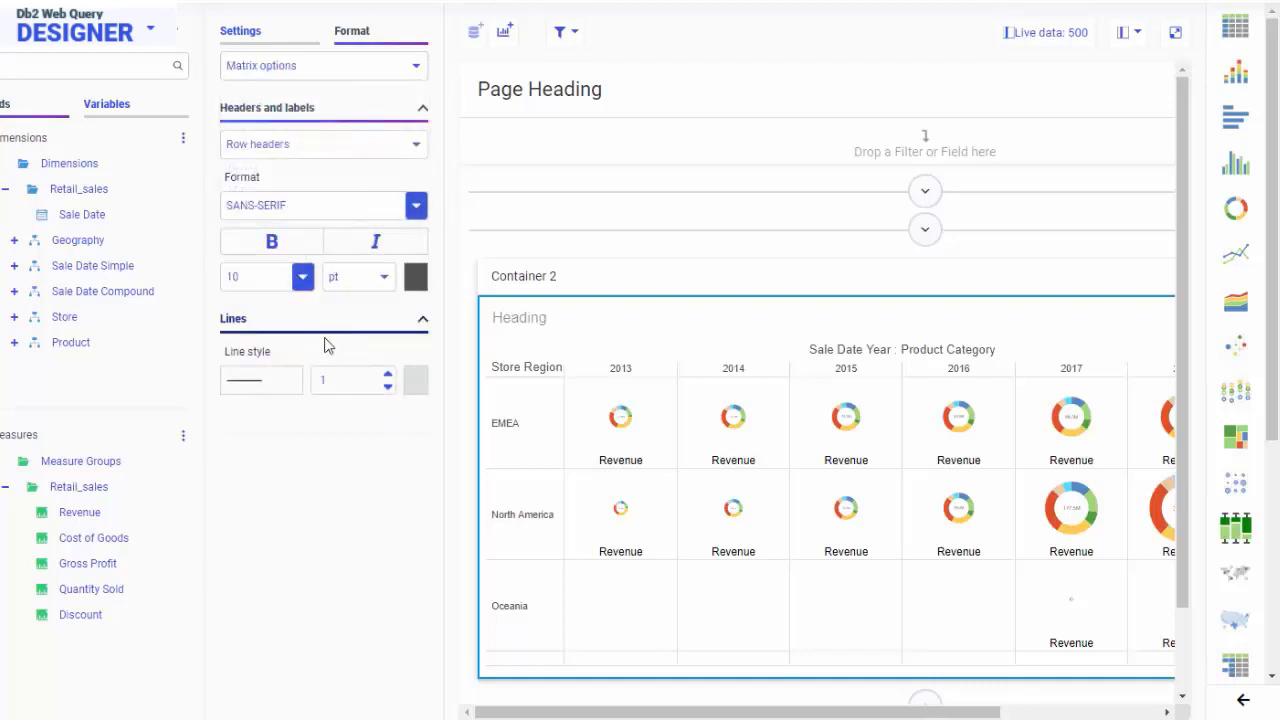
click(388, 373)
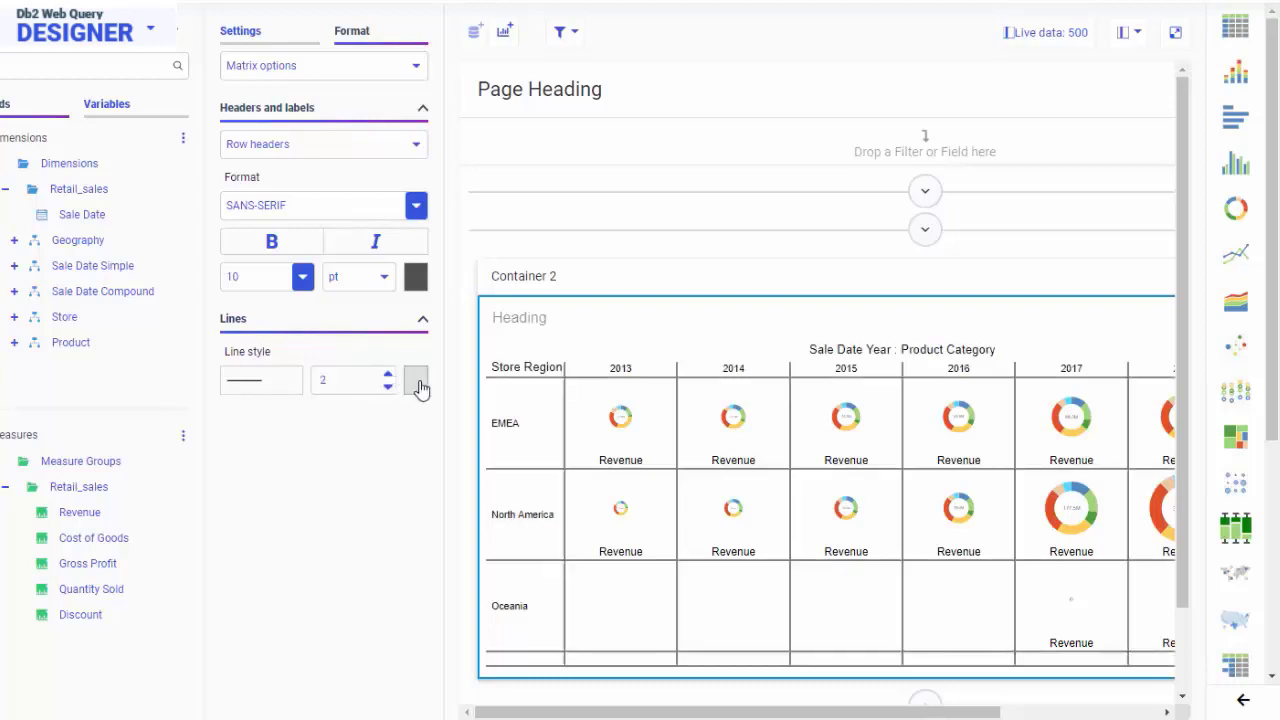
click(416, 381)
click(490, 446)
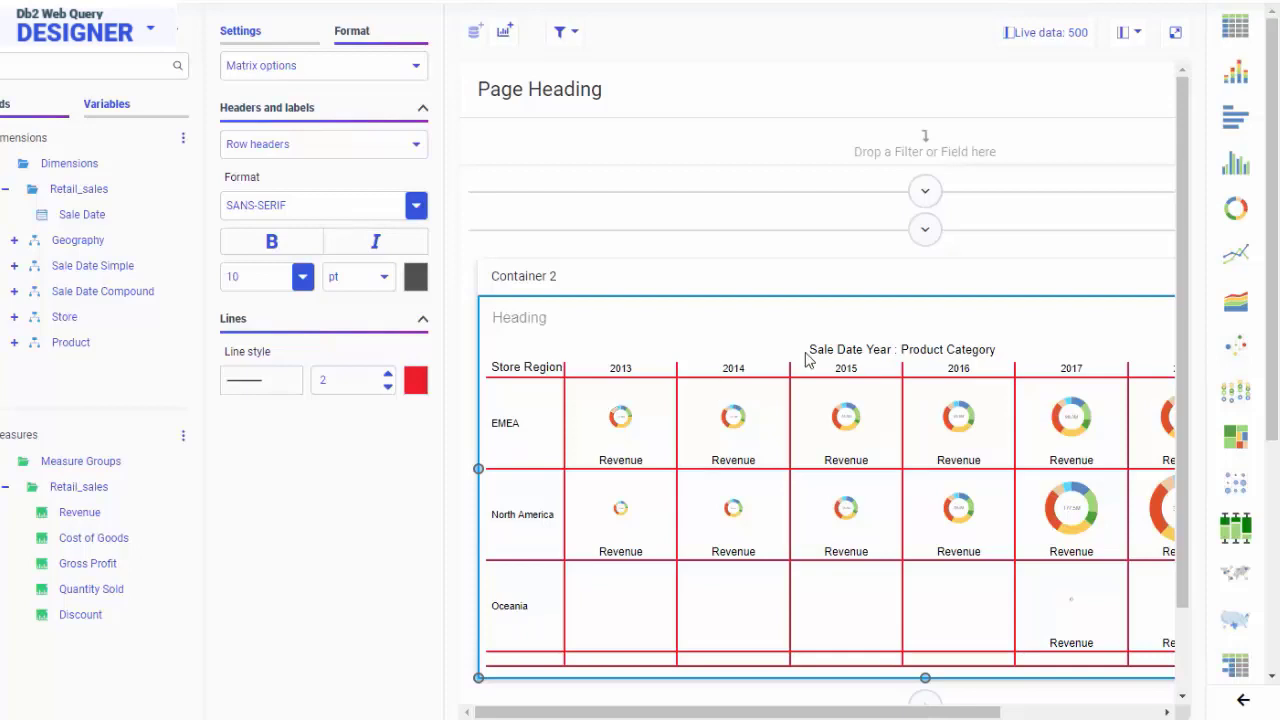
Collapse the donut matrix chart section, expand the data grid section in Container 3 and select the grid.
scroll(815, 365, down, 1)
click(924, 607)
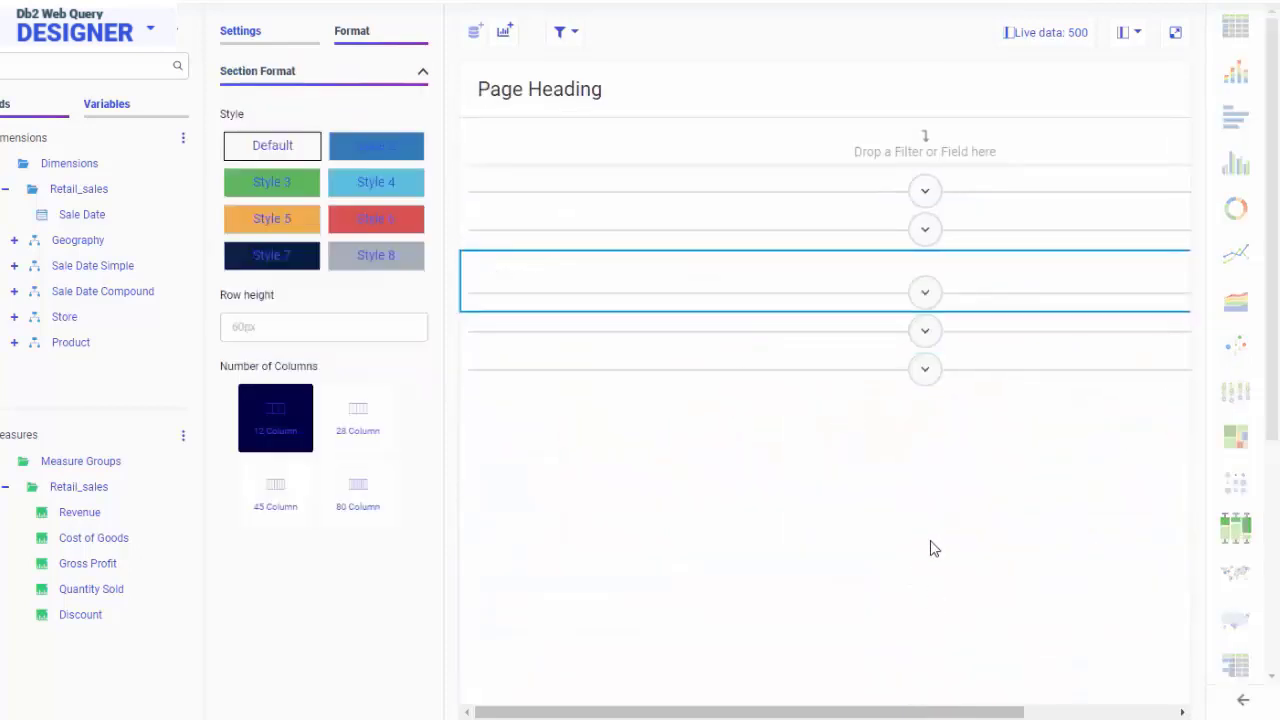
click(928, 312)
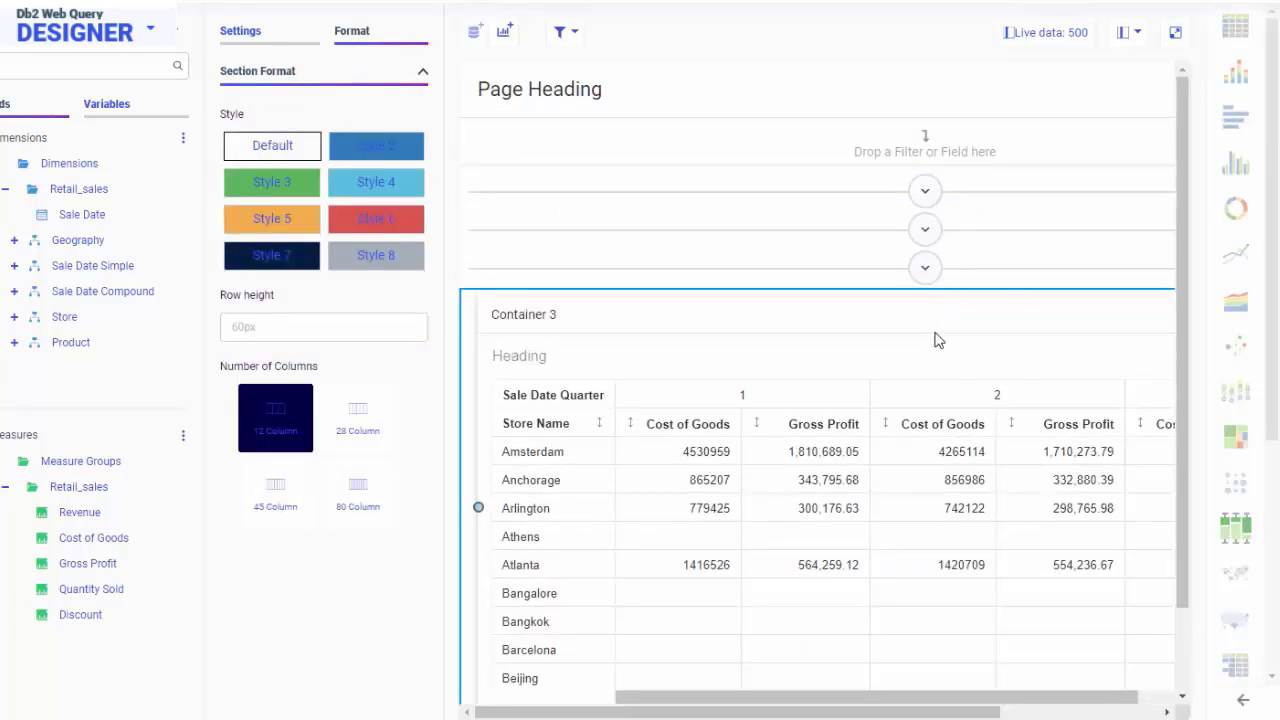
click(636, 396)
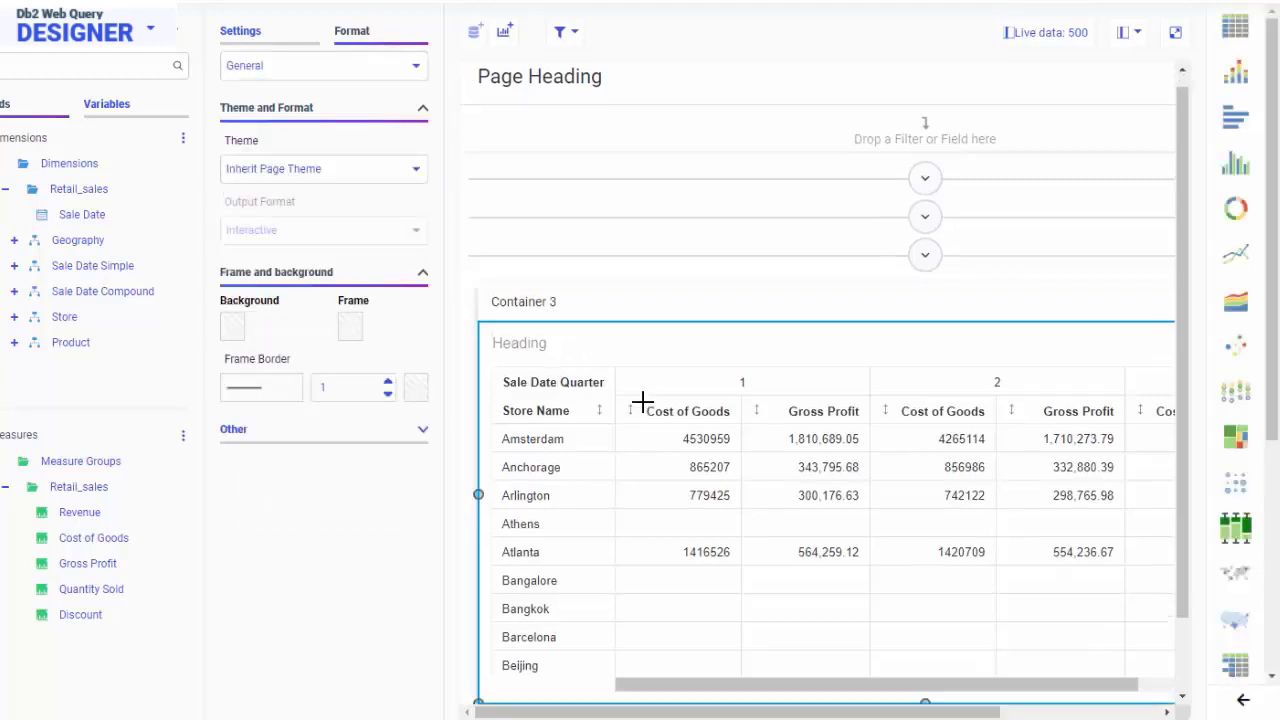
Turn on Alternate row color in the grid's Datagrid options and use the tan custom color for it.
click(414, 68)
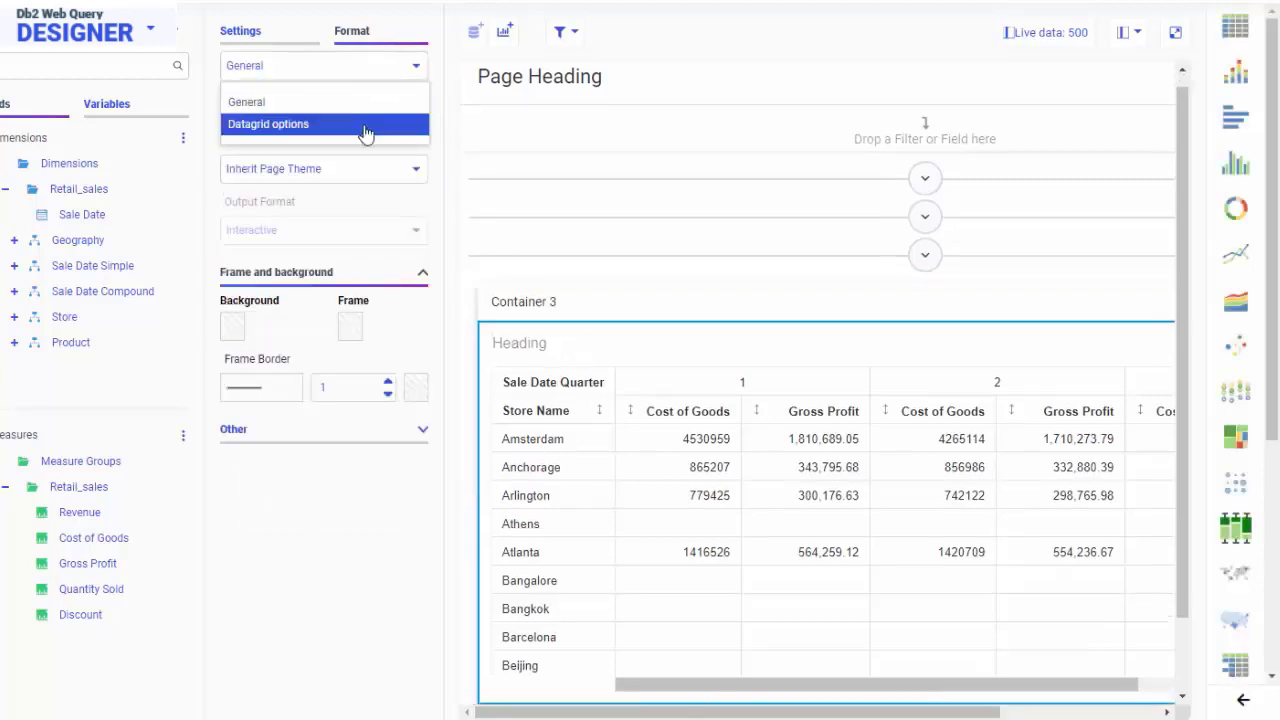
click(366, 129)
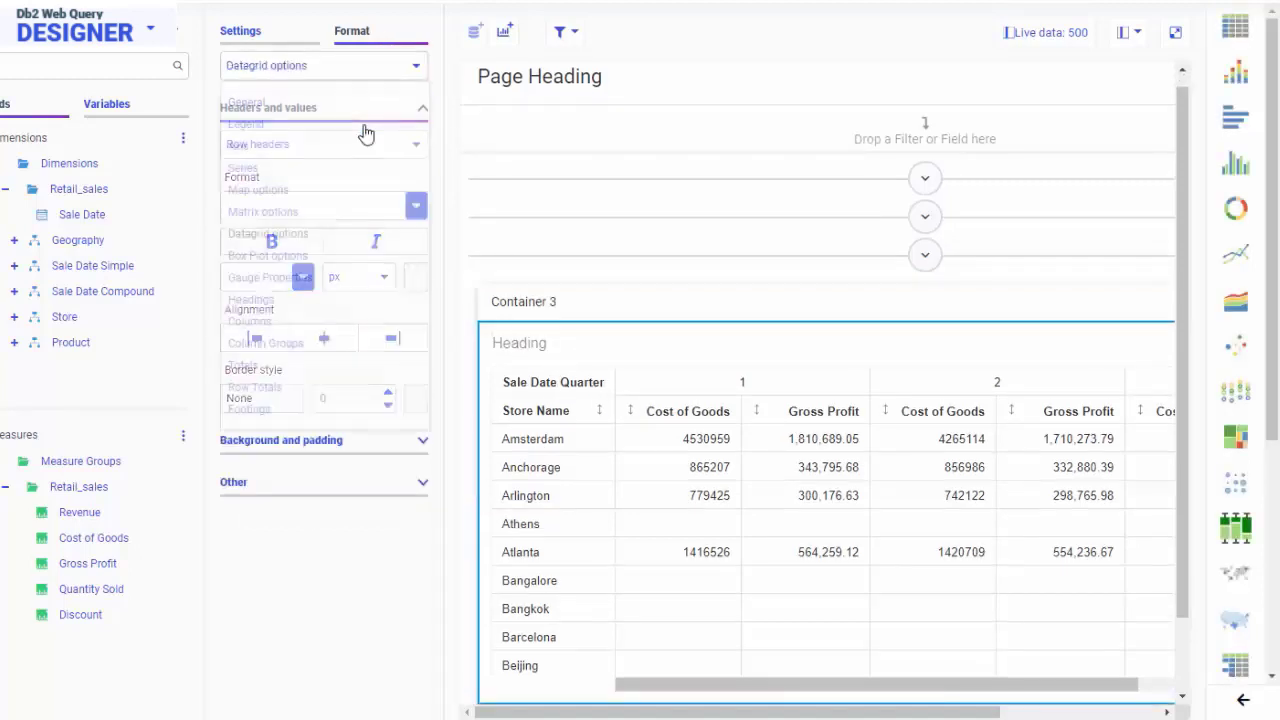
click(298, 450)
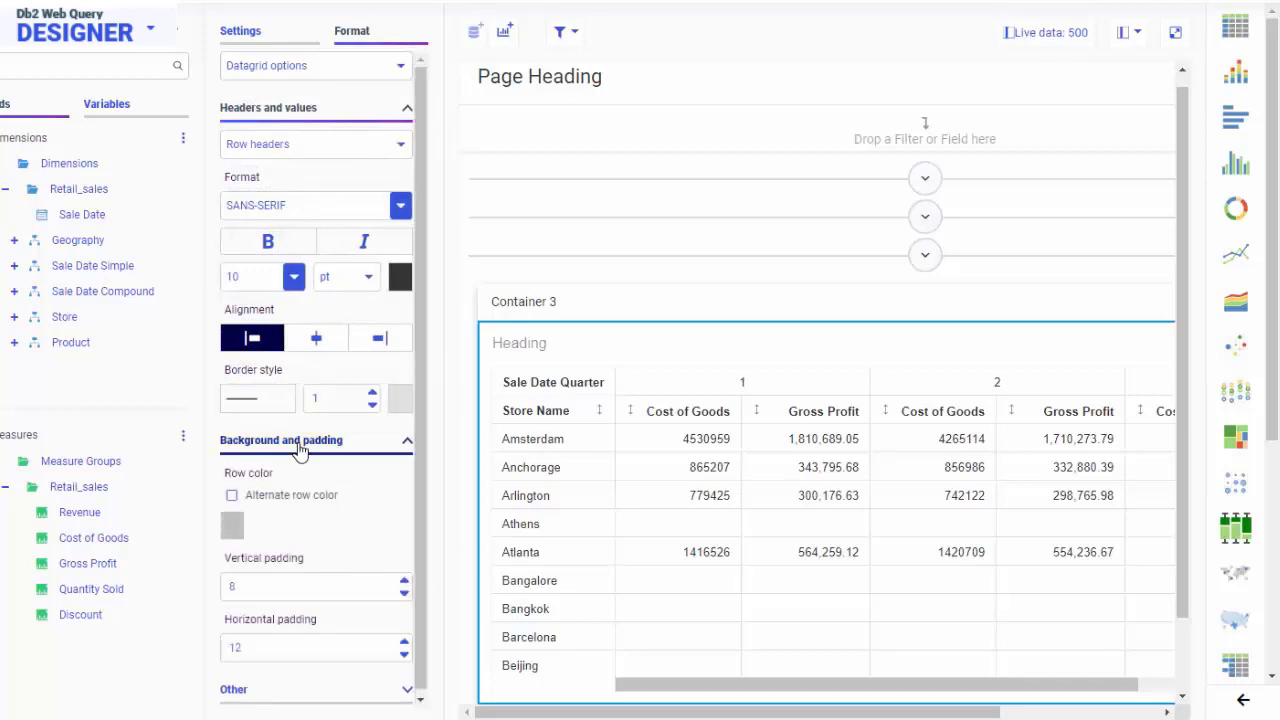
click(232, 498)
click(234, 525)
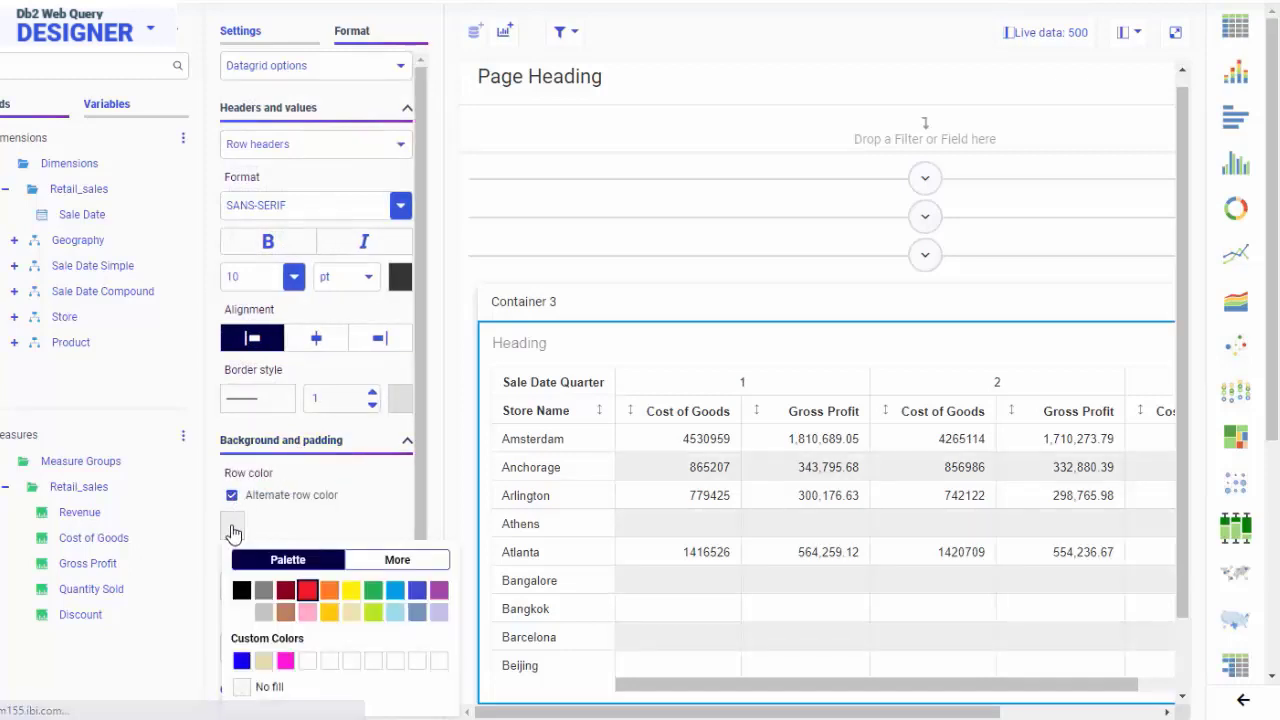
click(263, 658)
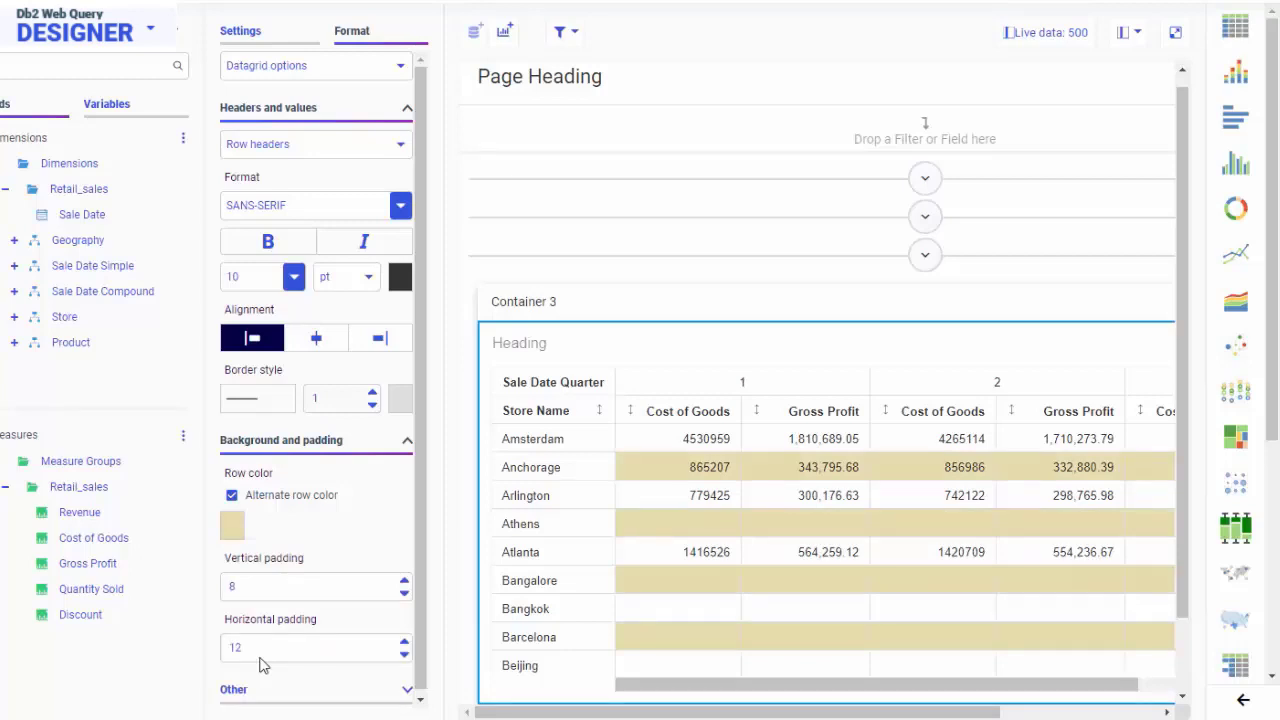
Collapse the grid section, expand the bar chart section and make the chart heading "Quarterly Product Sales" bold.
scroll(809, 520, down, 1)
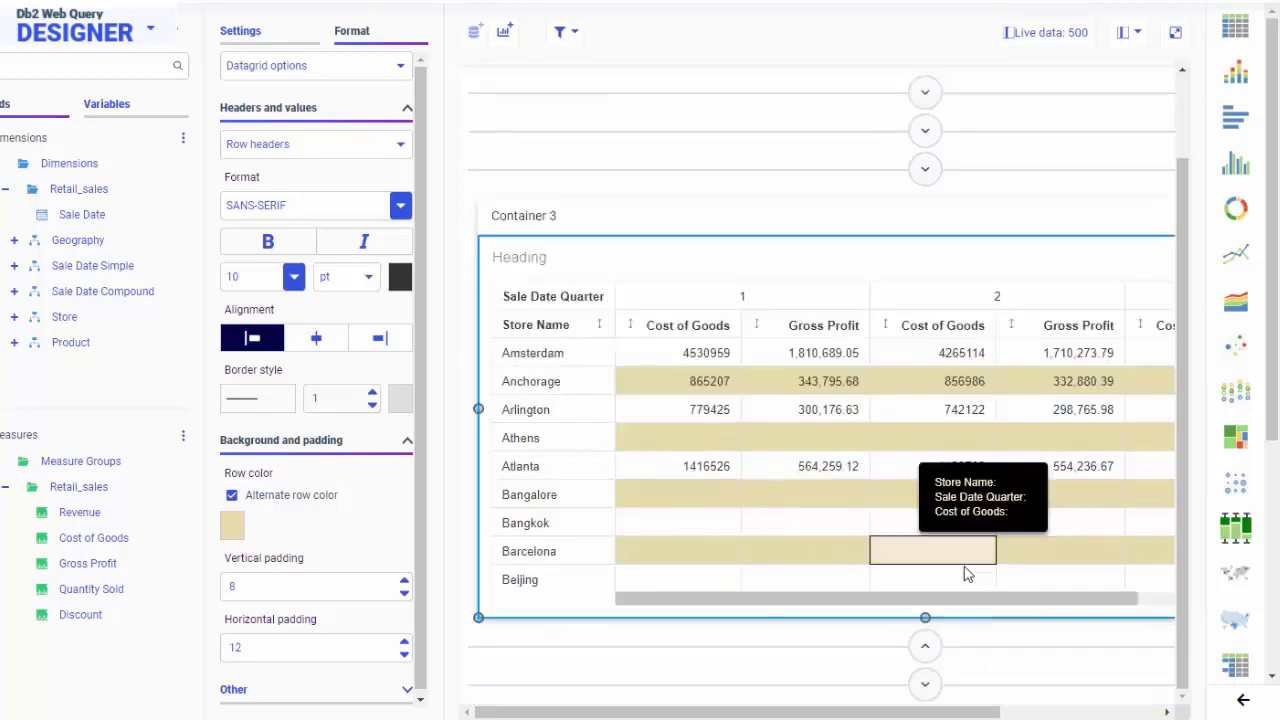
click(928, 649)
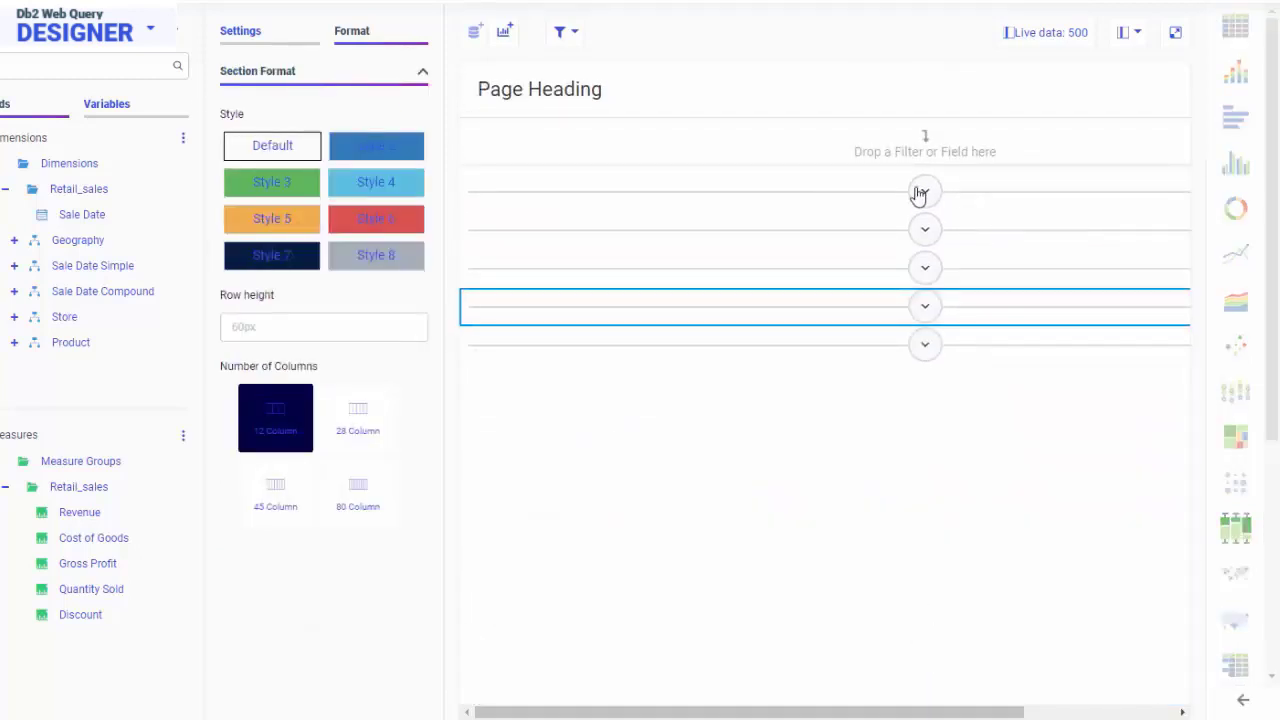
click(920, 194)
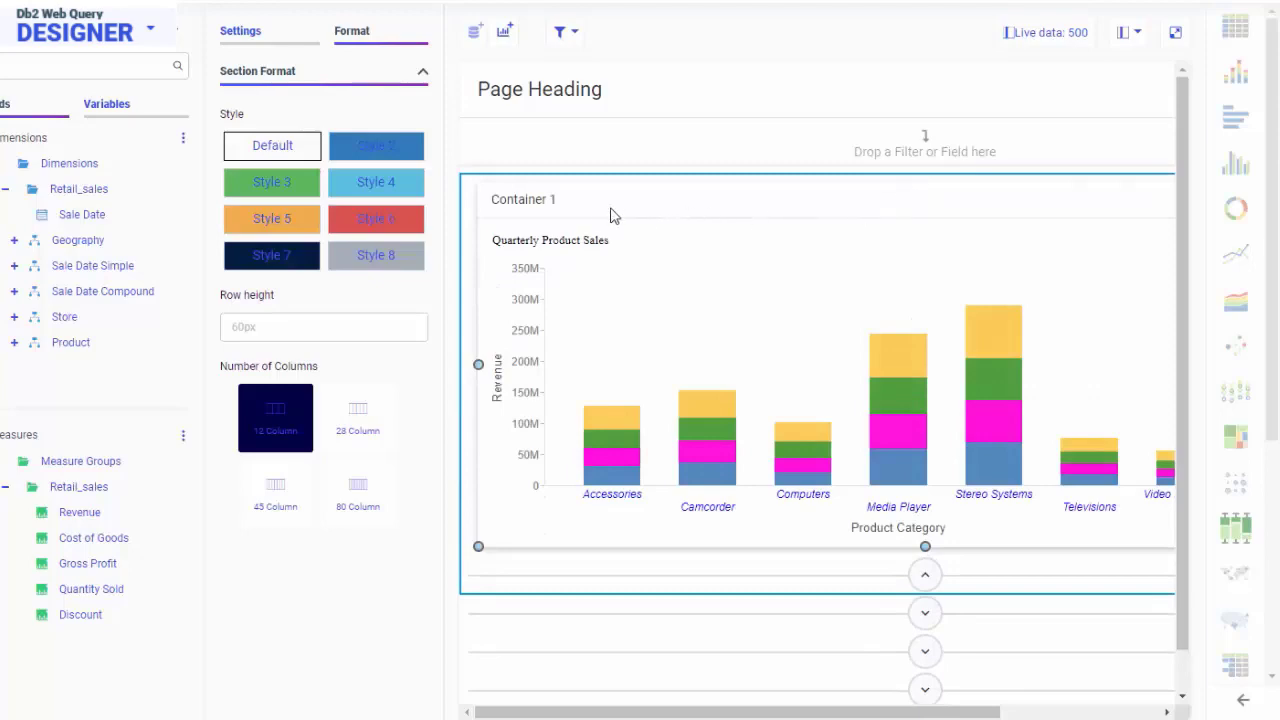
double_click(538, 240)
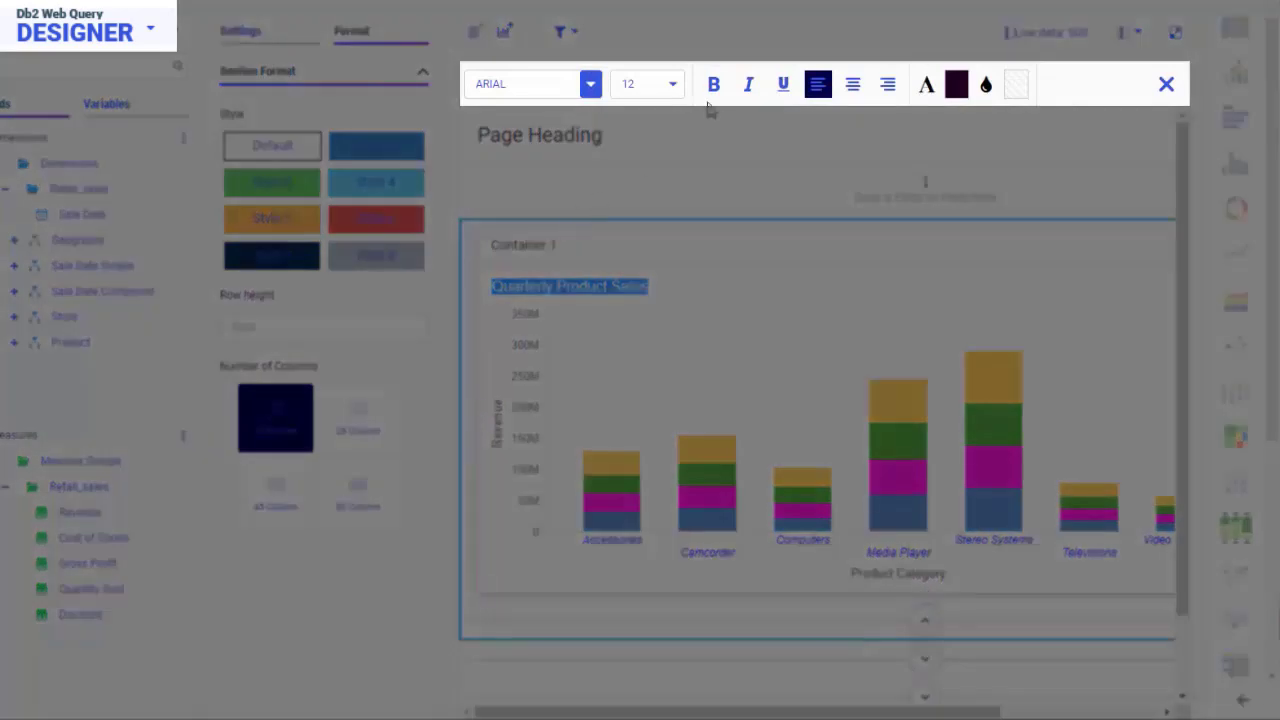
click(714, 86)
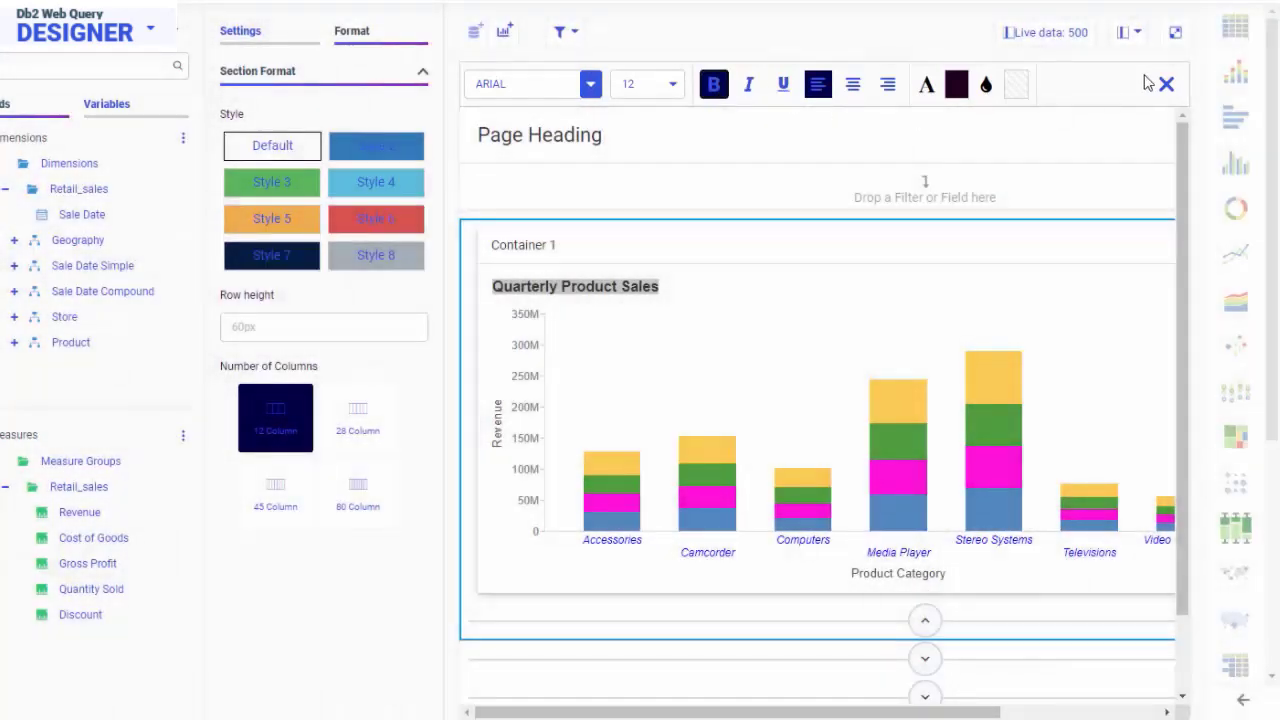
click(1167, 87)
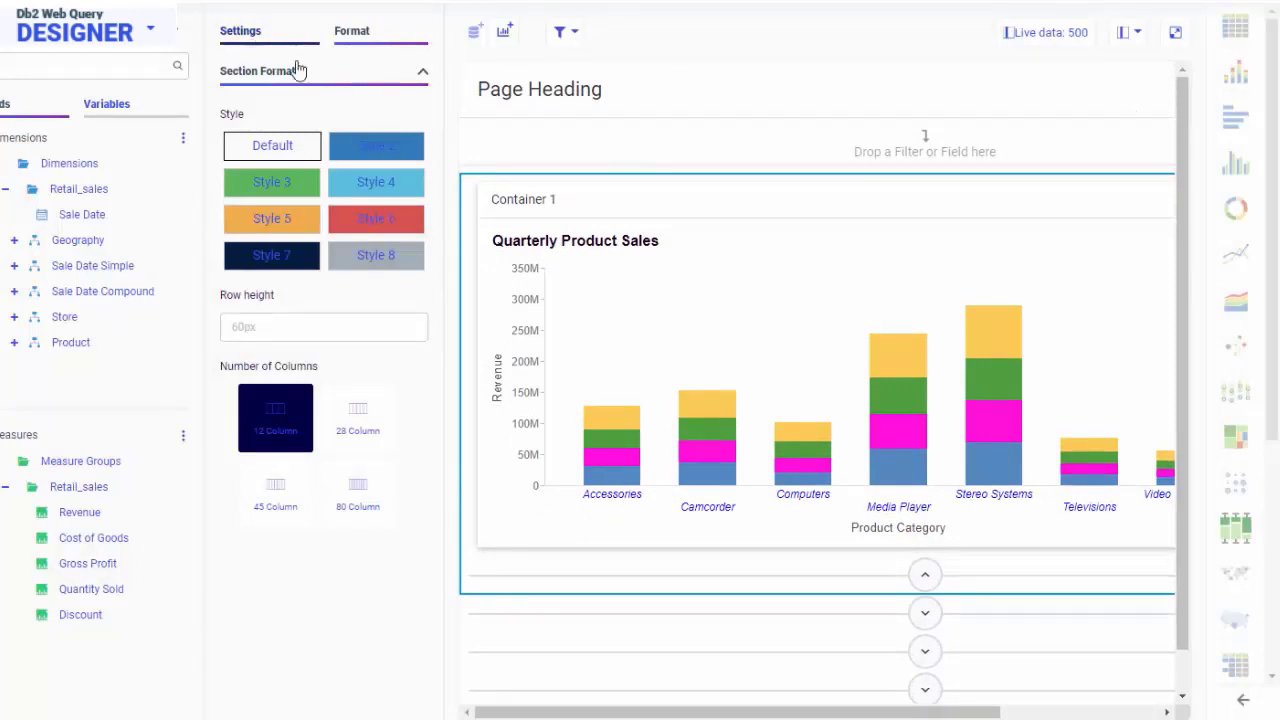
Enable the footing on the bar chart and replace its placeholder text with "Published &DATE".
click(503, 289)
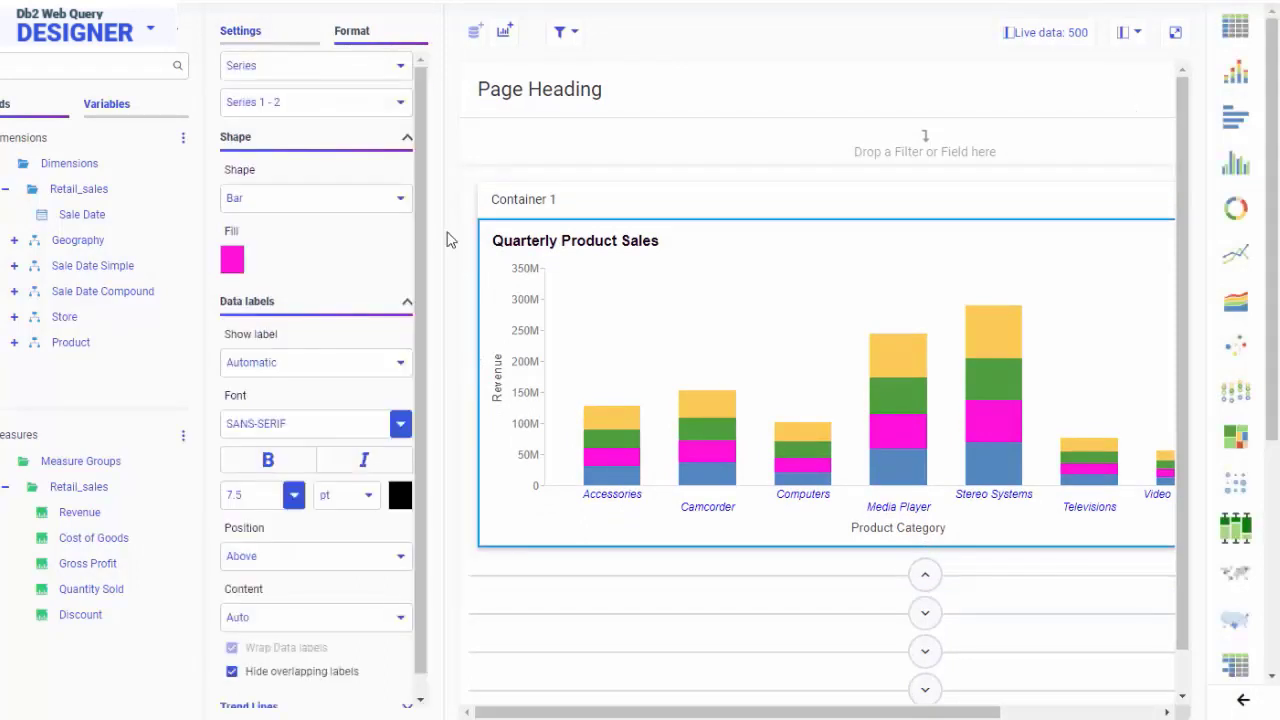
click(286, 34)
scroll(294, 203, down, 3)
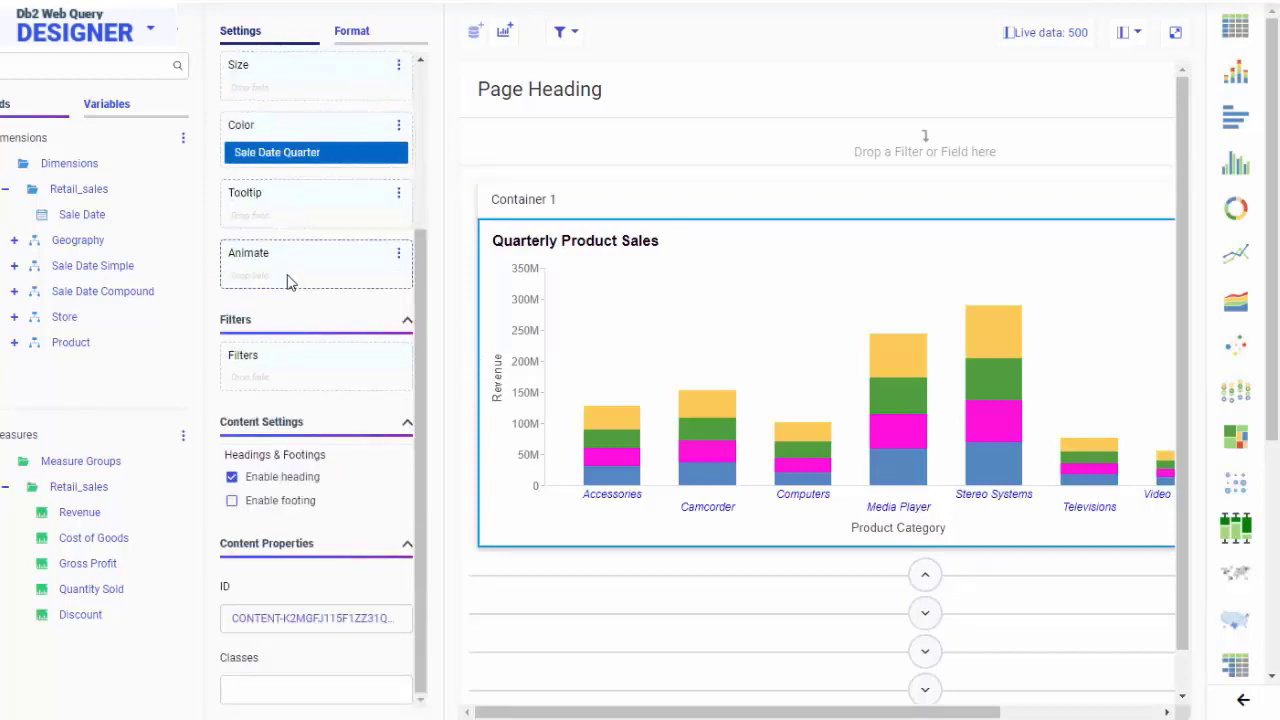
click(233, 501)
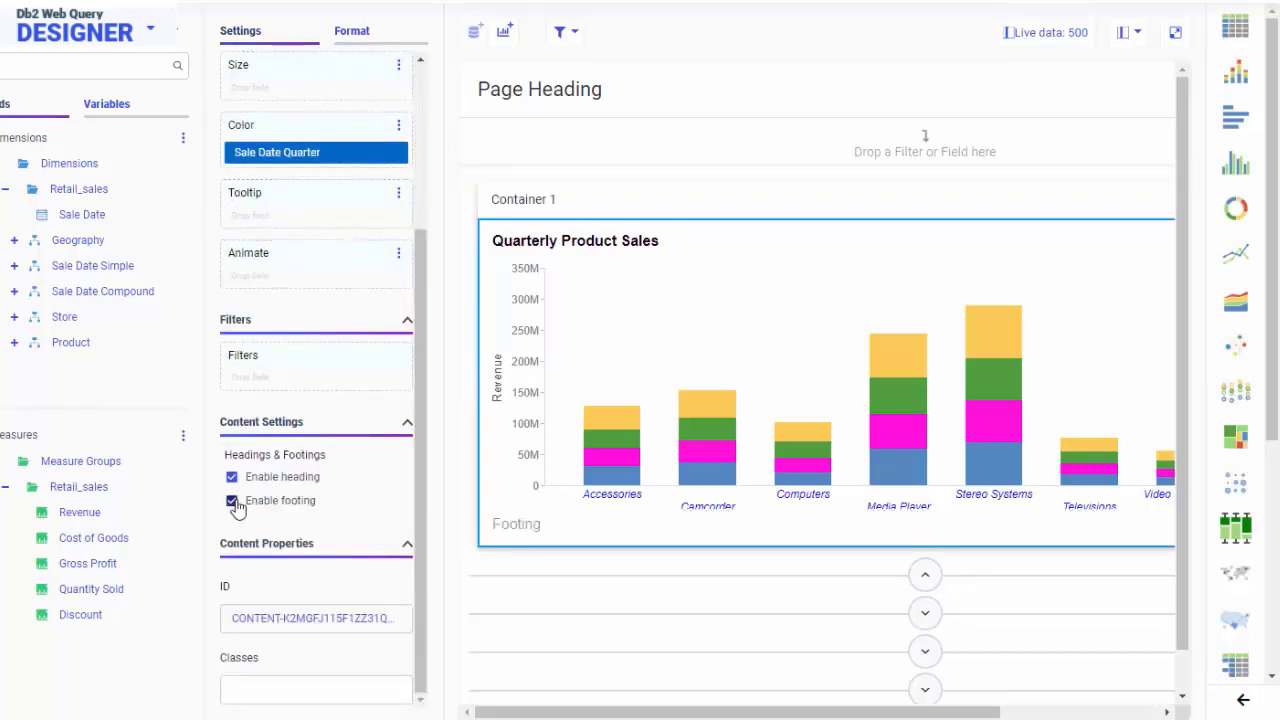
click(517, 527)
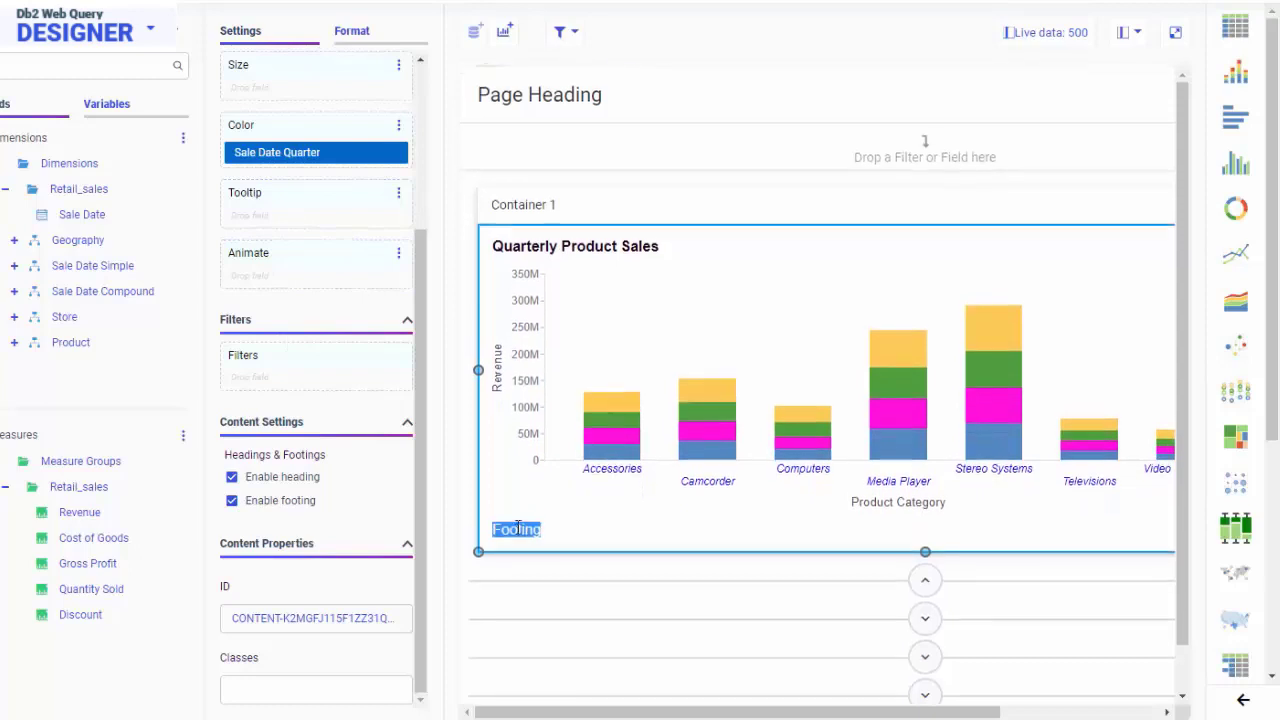
text(Published &DATE)
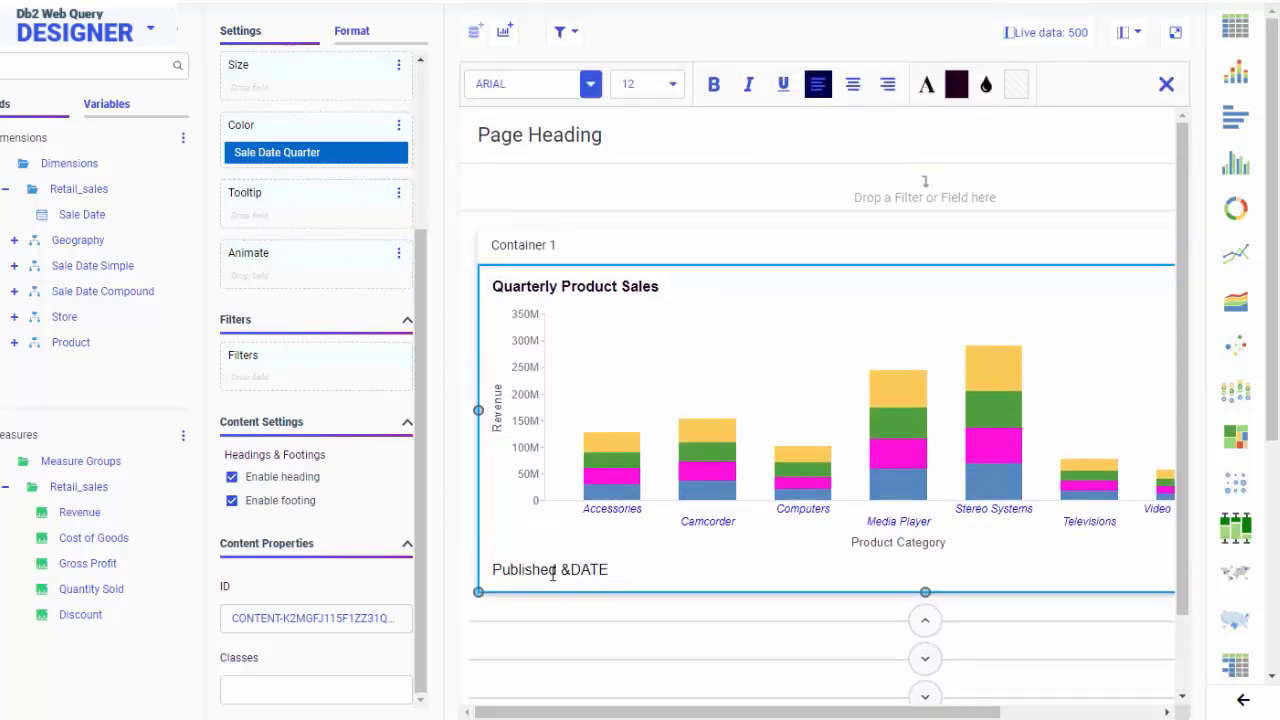
Italicize the bar chart's entire footing text and finish editing it.
triple_click(551, 571)
click(746, 84)
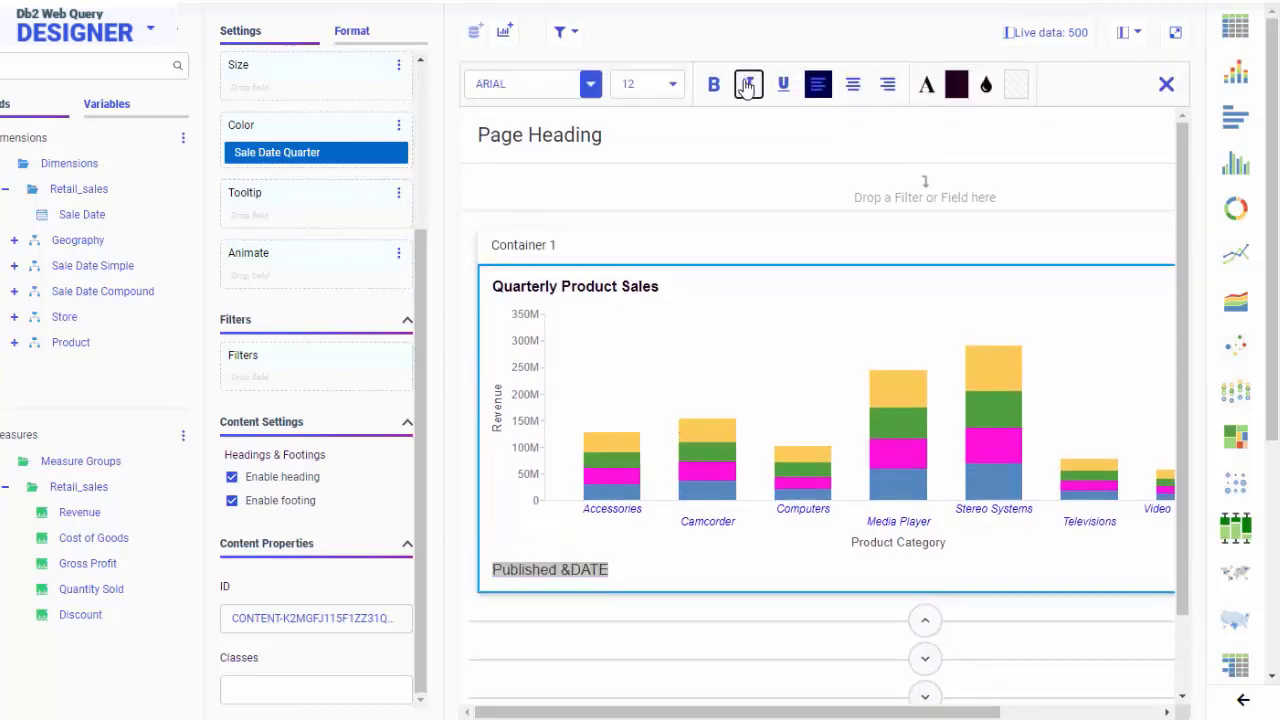
click(1166, 85)
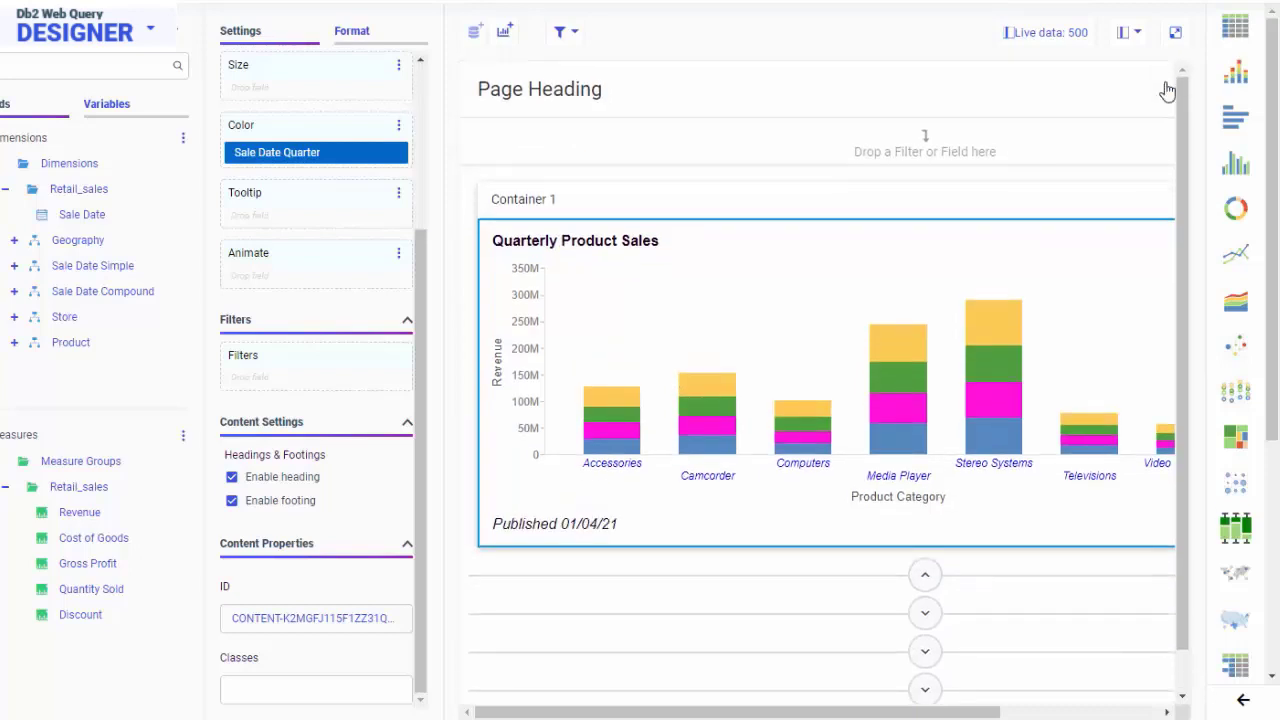
Review the themes offered in the bar chart's General format options, keeping Inherit Page Theme.
click(379, 36)
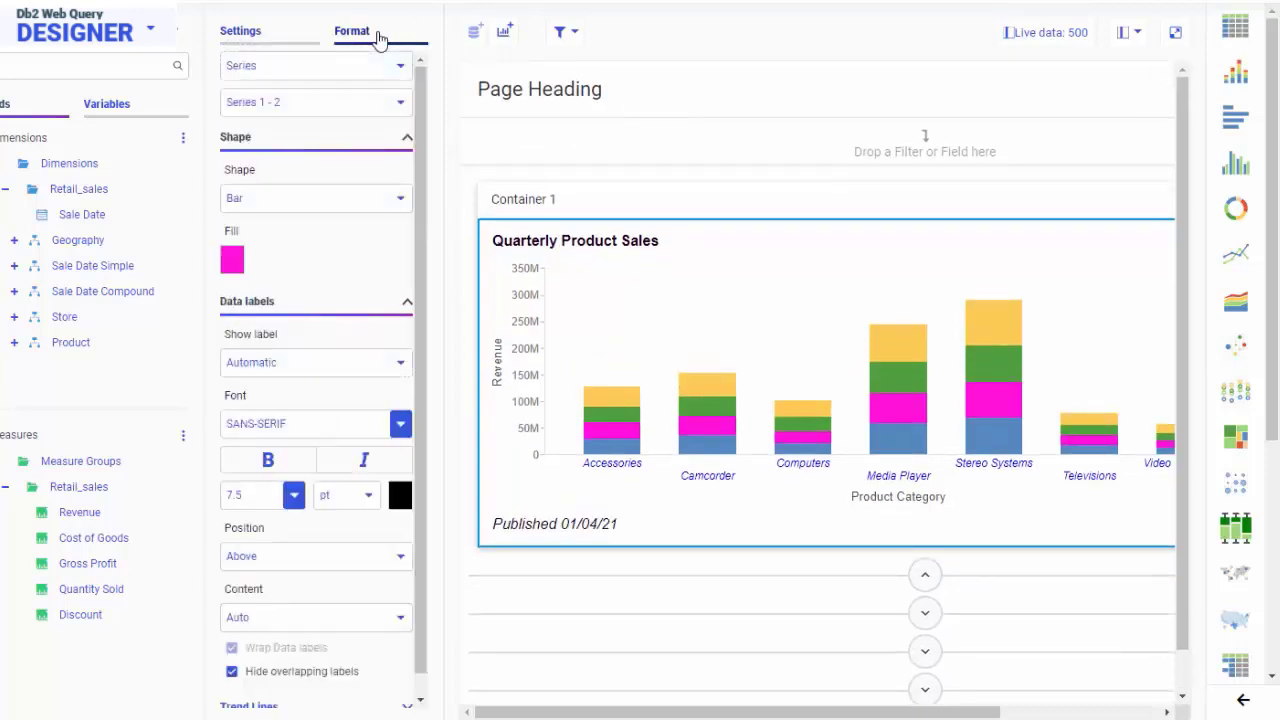
click(397, 65)
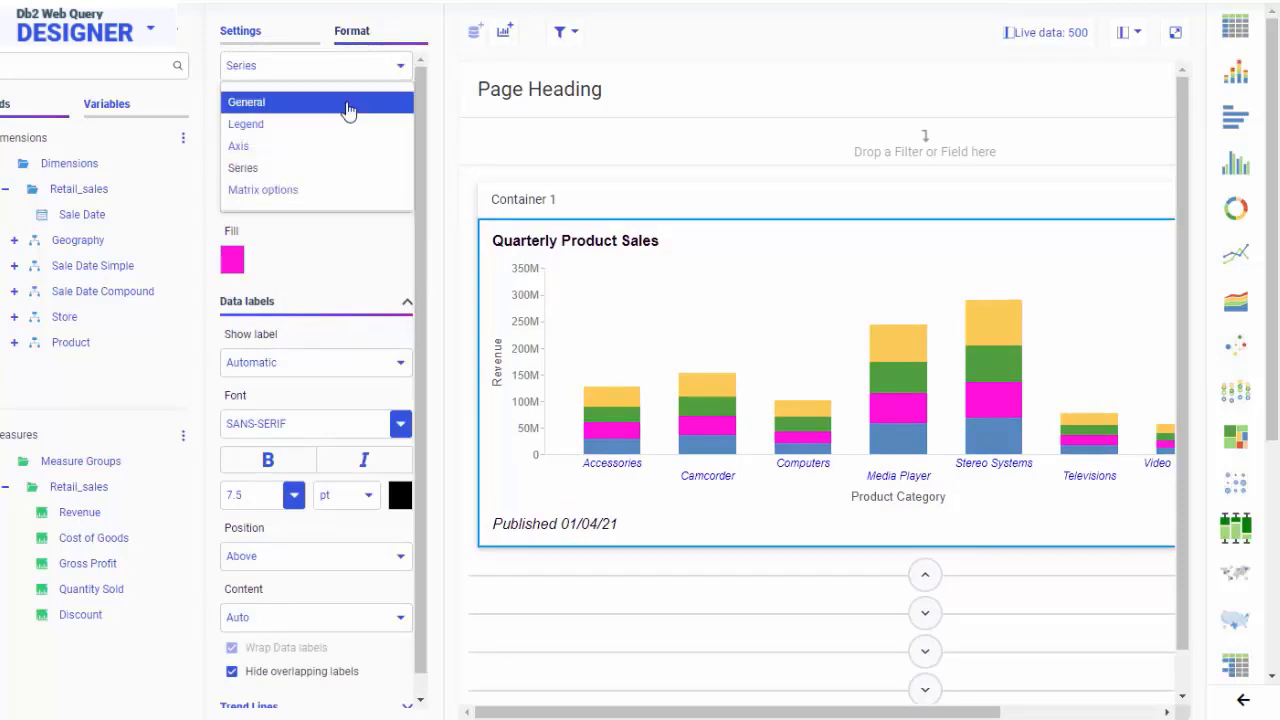
click(347, 106)
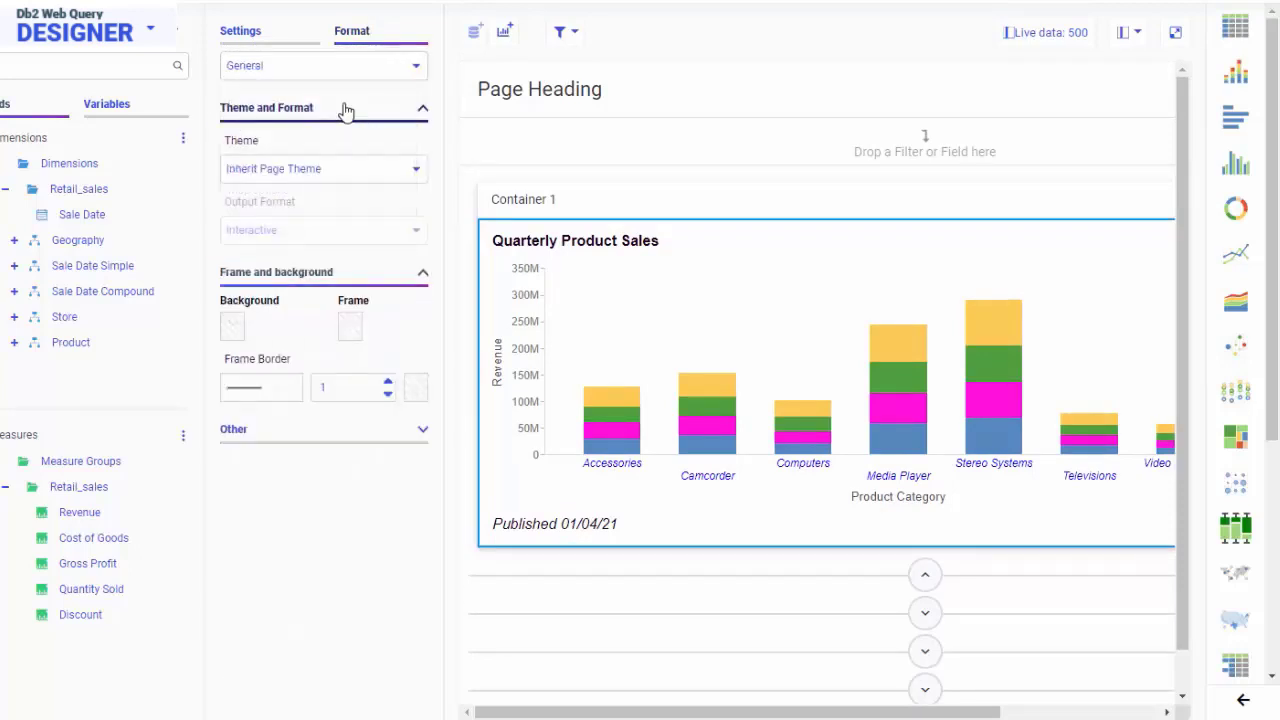
click(417, 171)
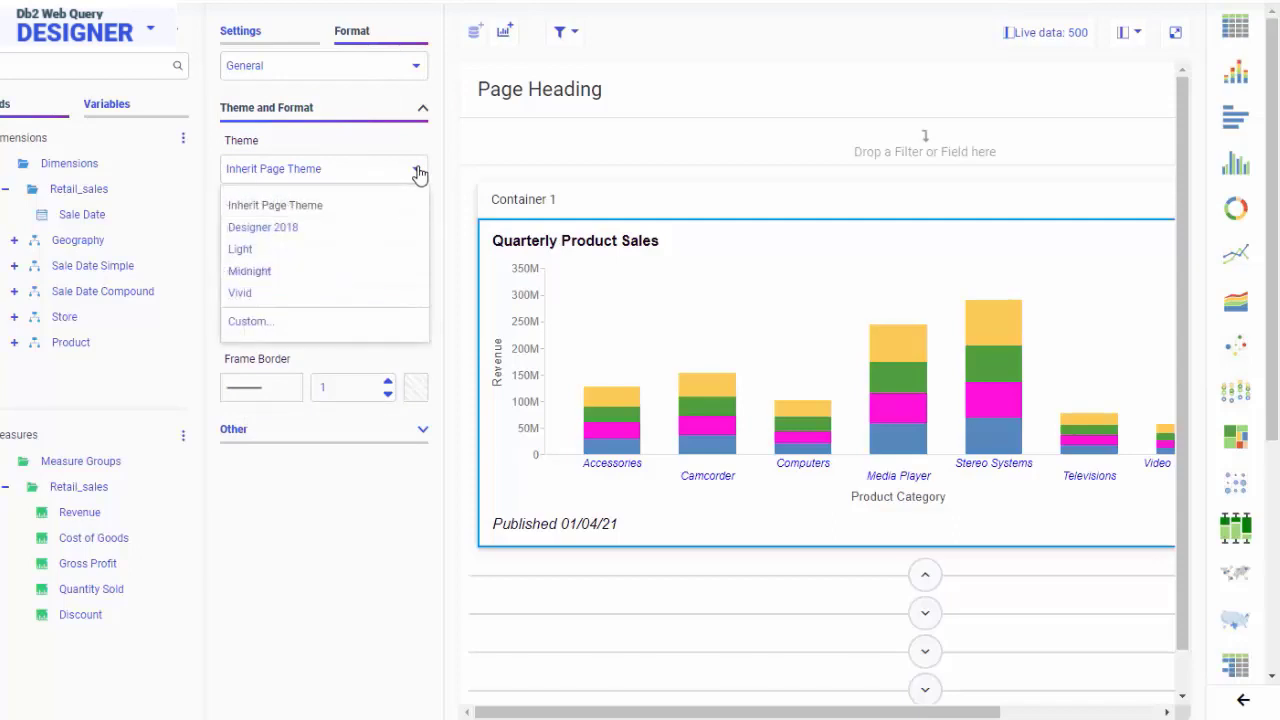
click(419, 174)
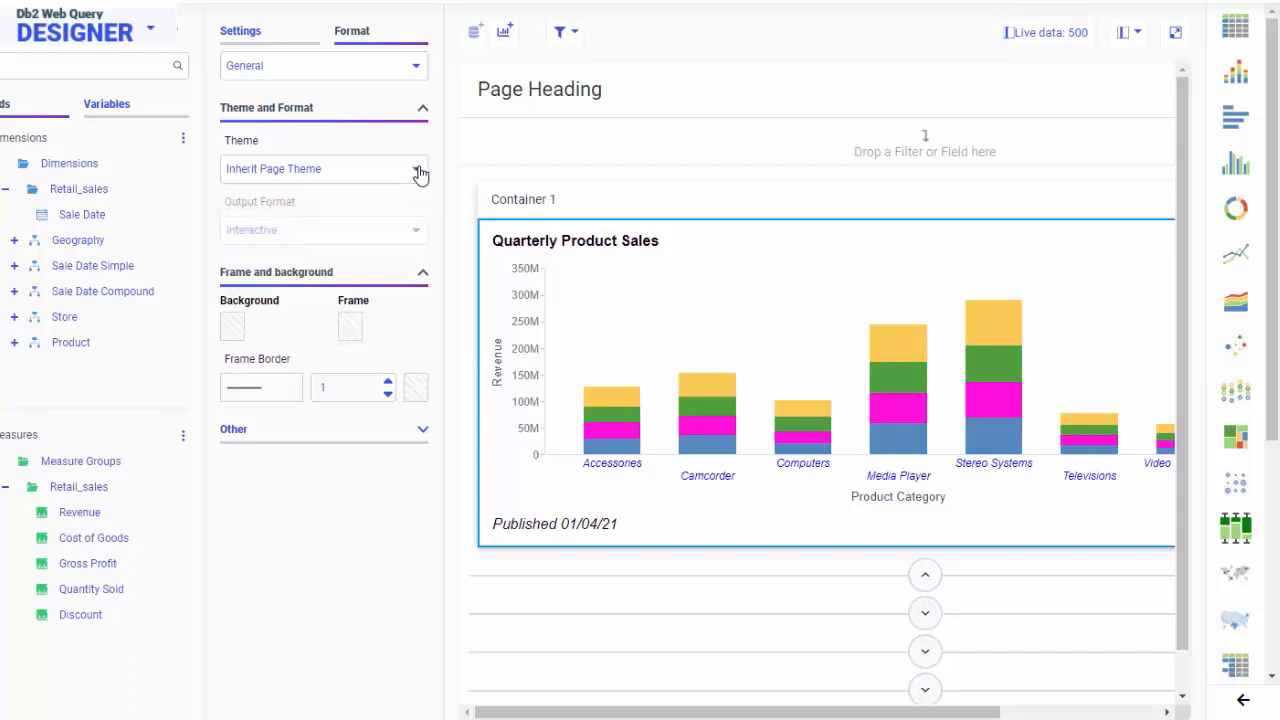
Select the whole page and set its theme to Midnight.
click(815, 100)
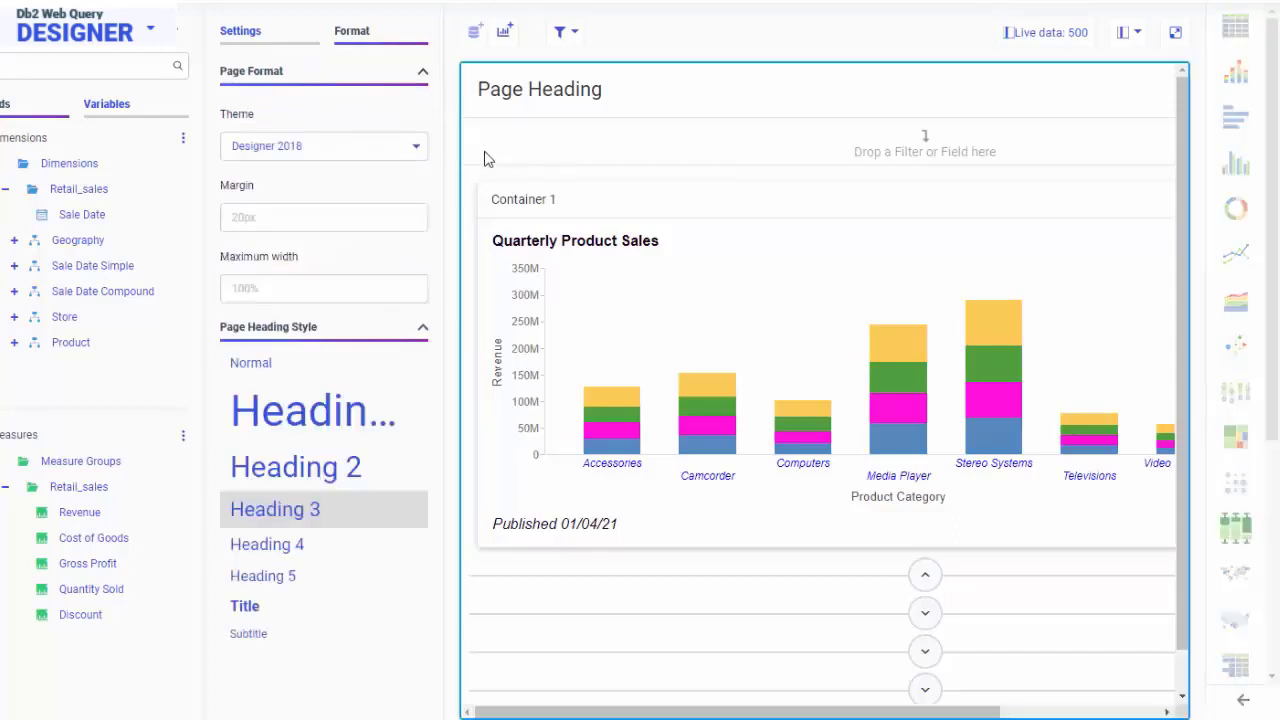
click(415, 152)
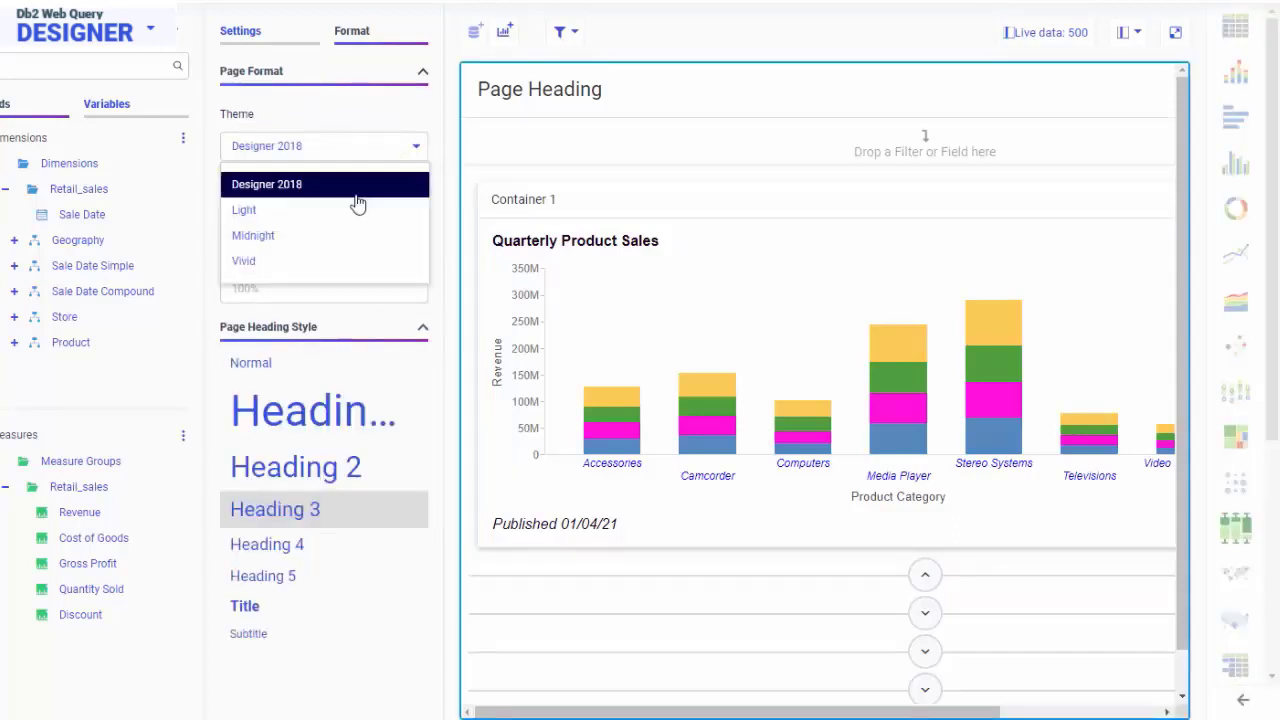
click(322, 240)
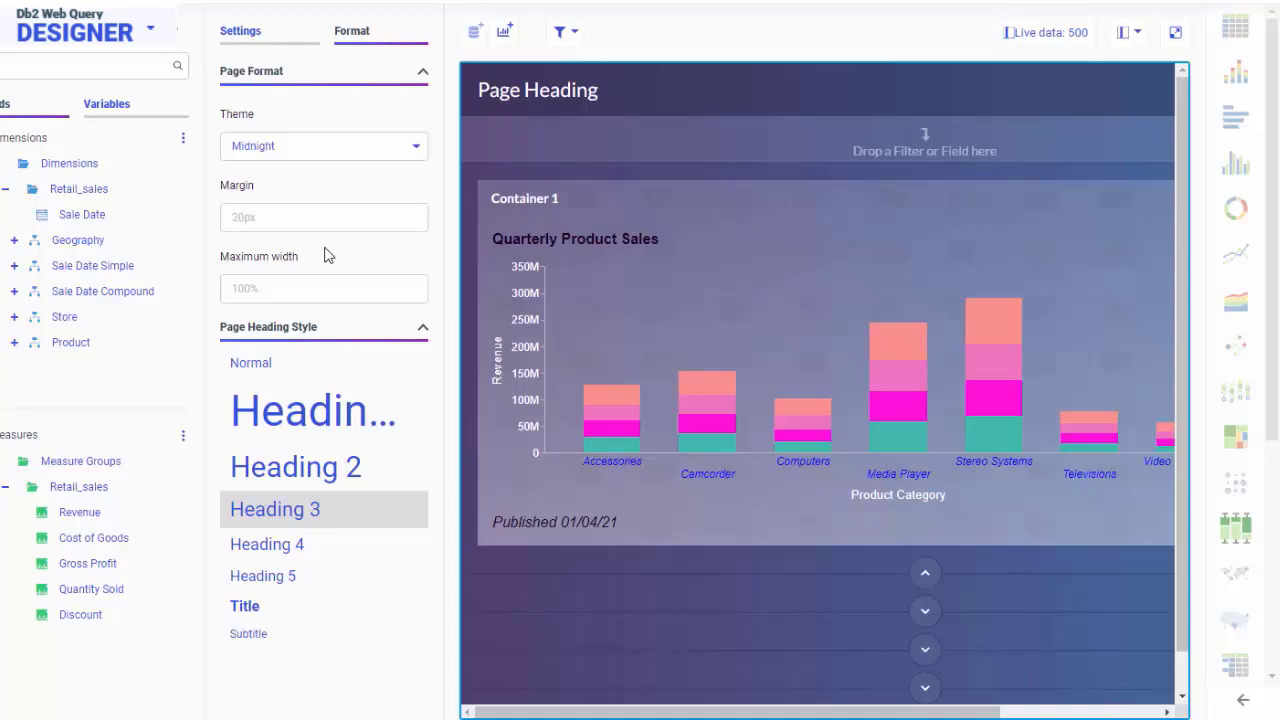
Open the style options for the topmost series in the bar chart's stacked bars.
click(893, 346)
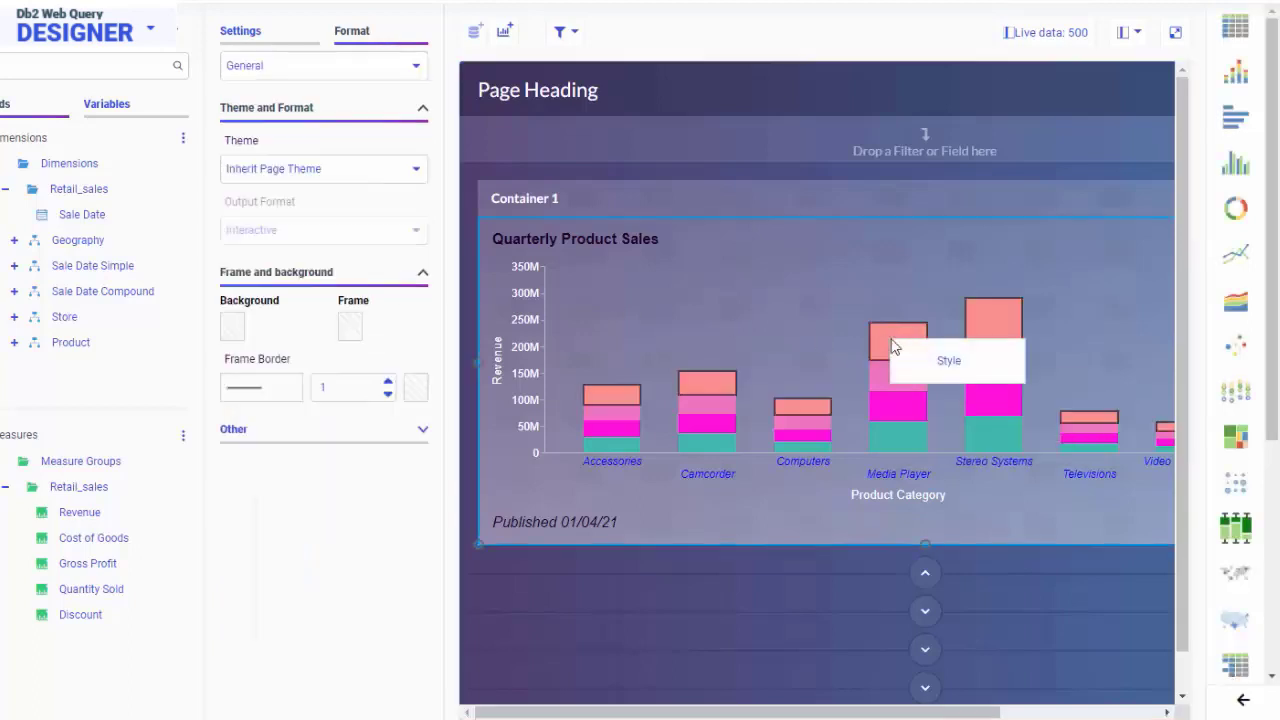
click(935, 358)
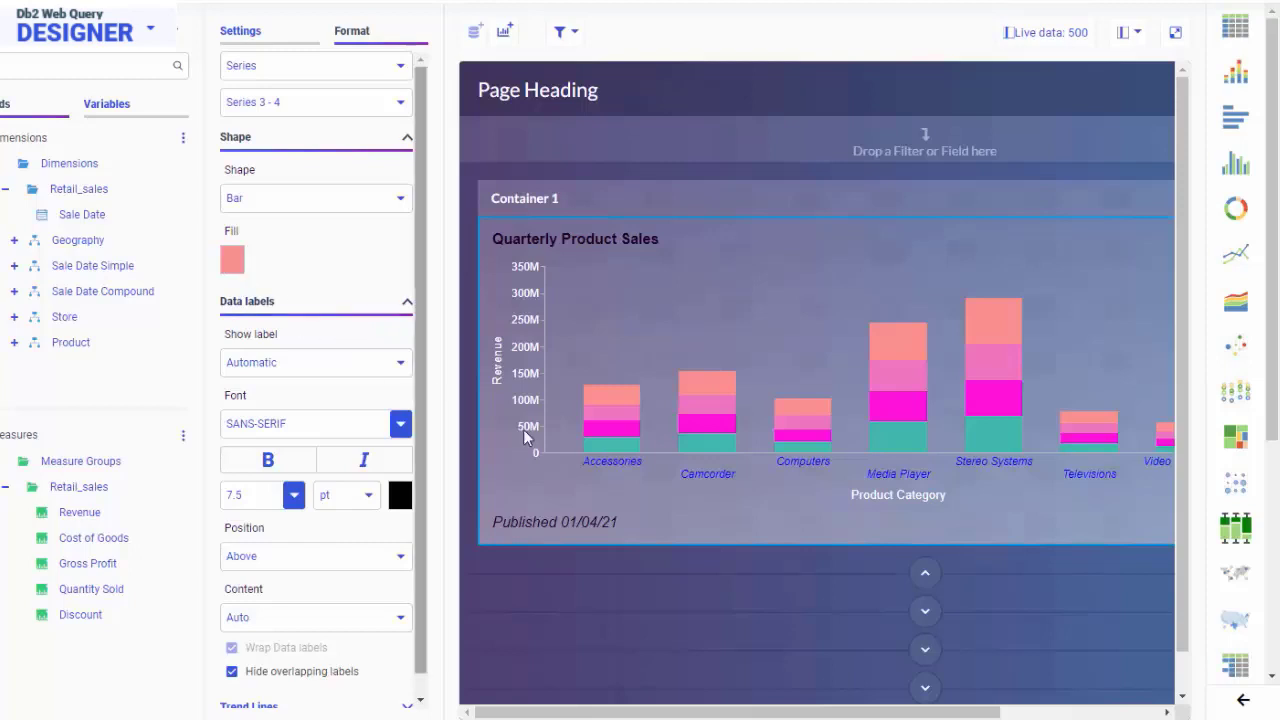
Collapse the bar chart section, expand the bubble chart section in Container 4 and select the bubble chart.
click(930, 575)
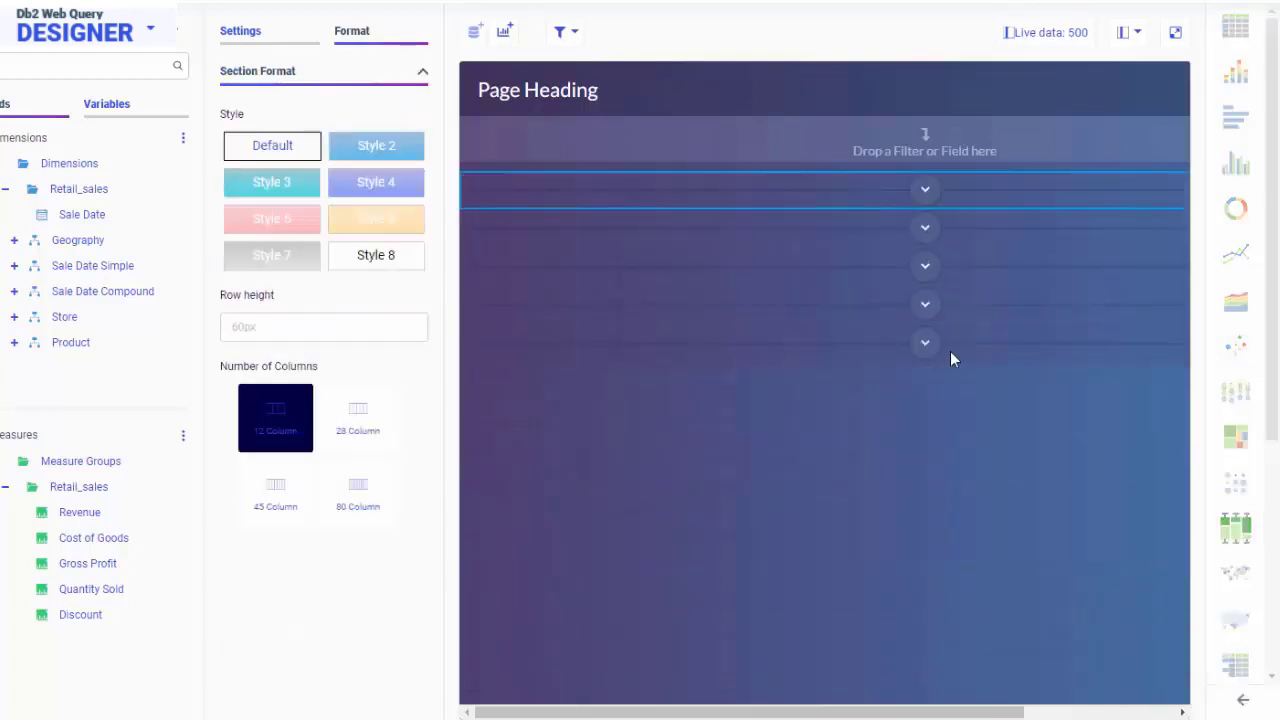
click(925, 344)
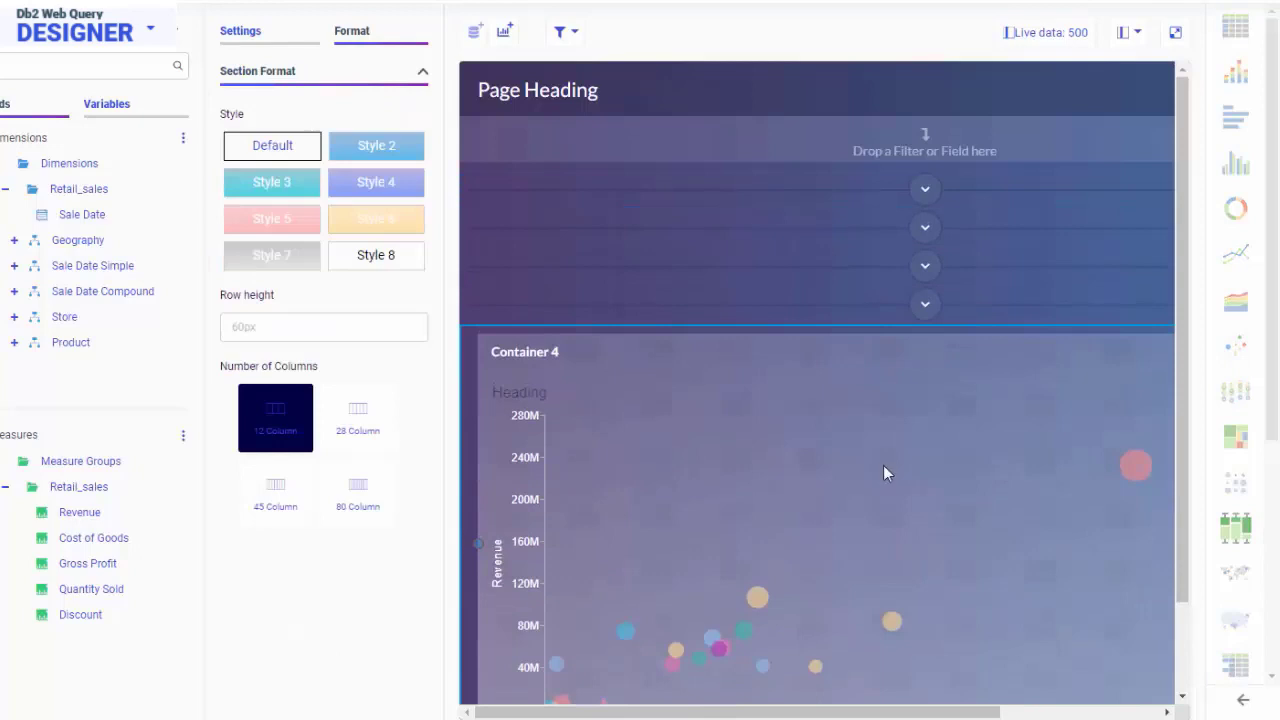
scroll(881, 468, down, 1)
click(881, 468)
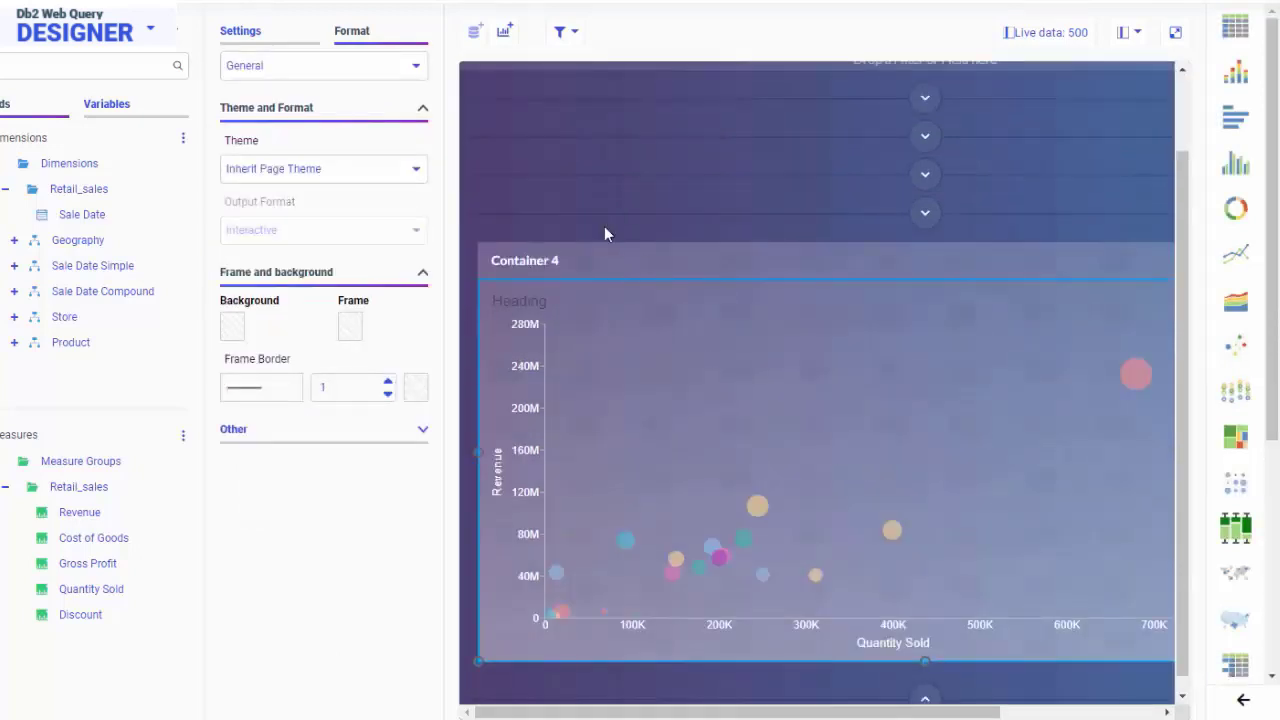
Replace Product Category with Gross Profit as the bubble chart's color field and set its color range to Green.
click(255, 40)
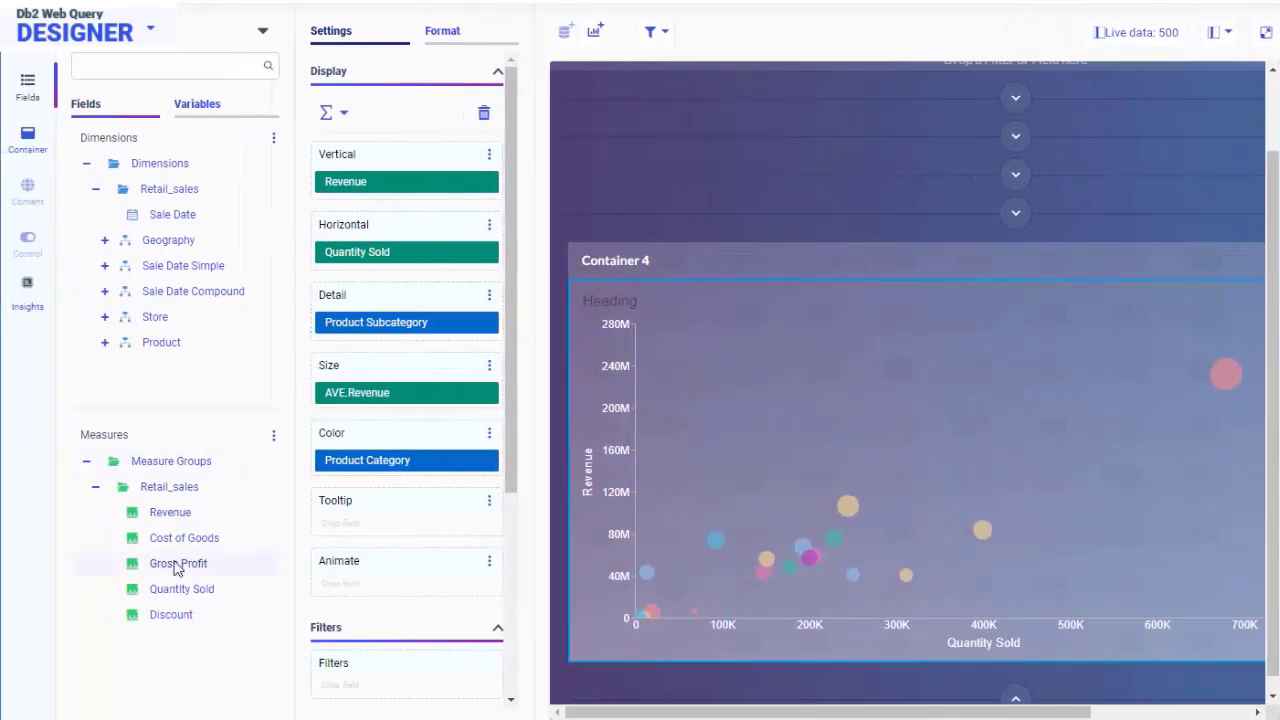
drag(175, 565, 383, 466)
right_click(382, 466)
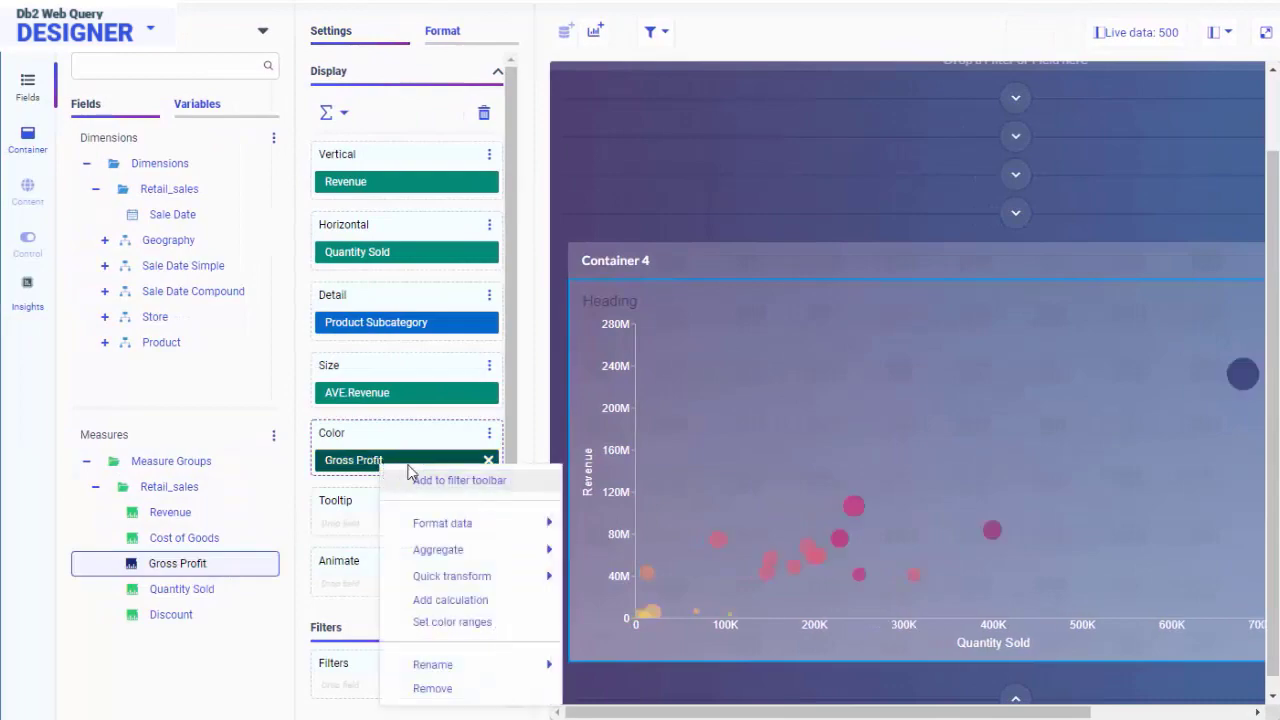
click(452, 622)
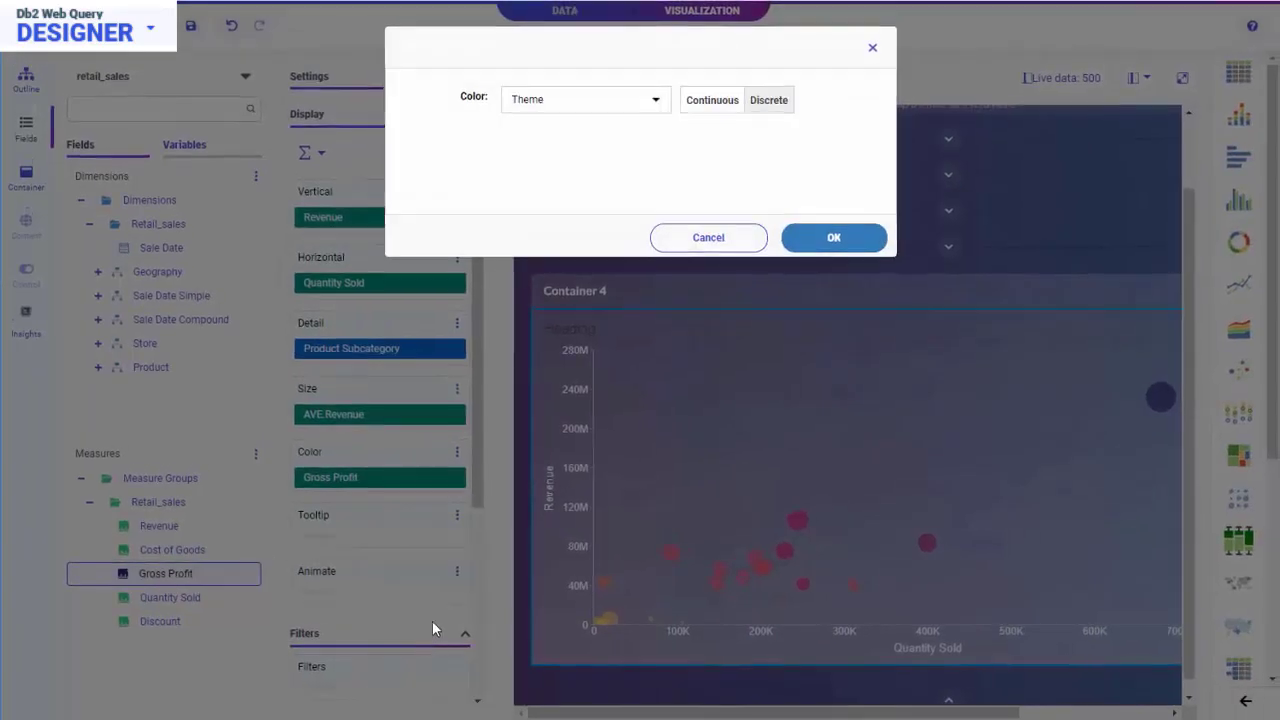
click(656, 102)
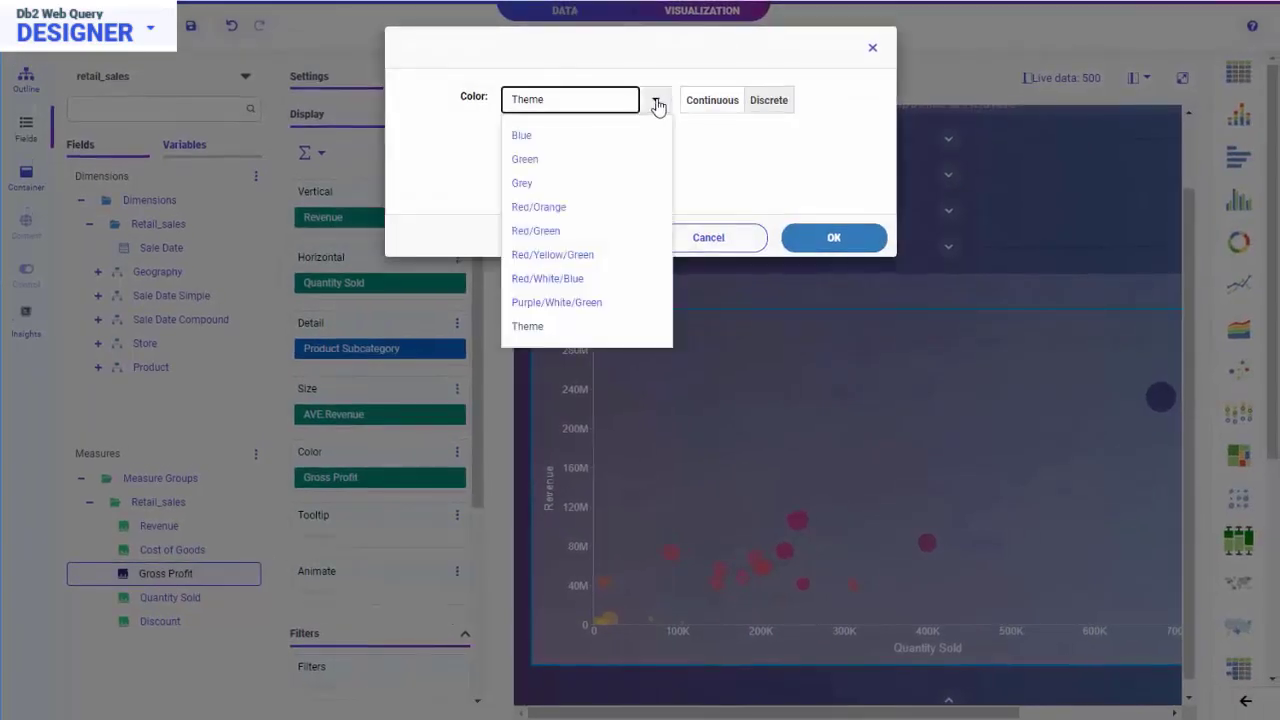
click(590, 163)
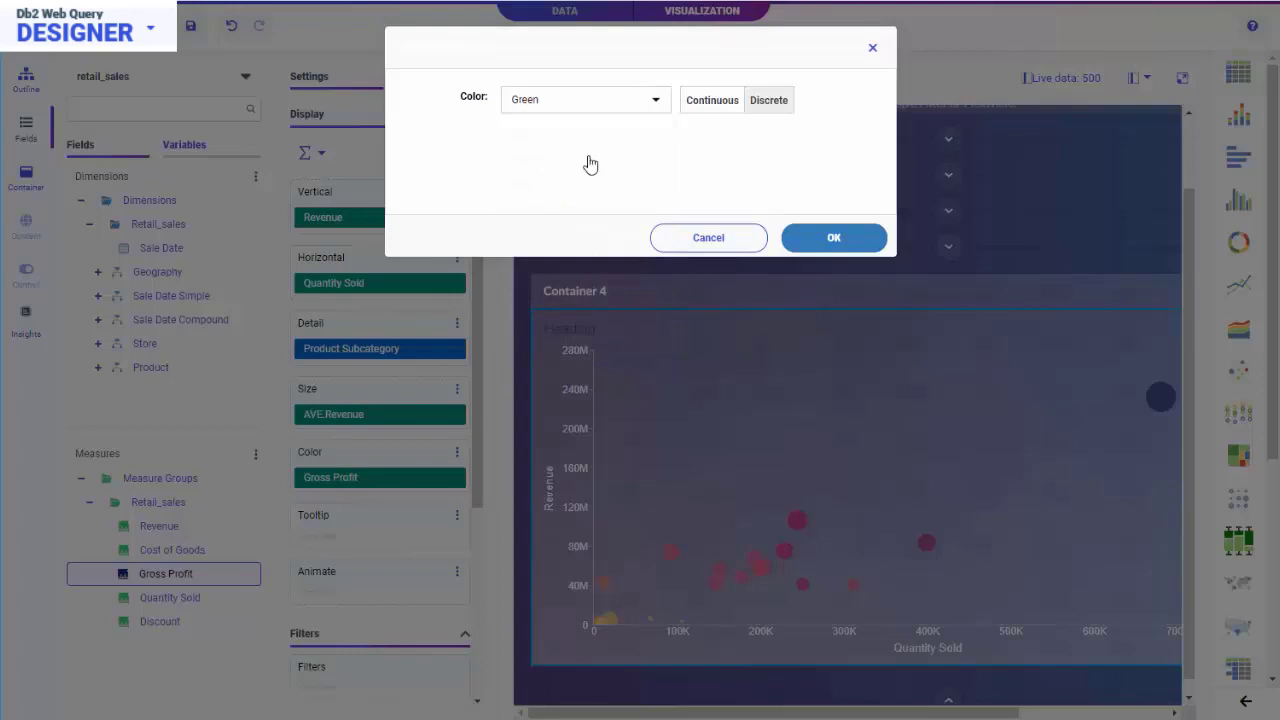
click(838, 242)
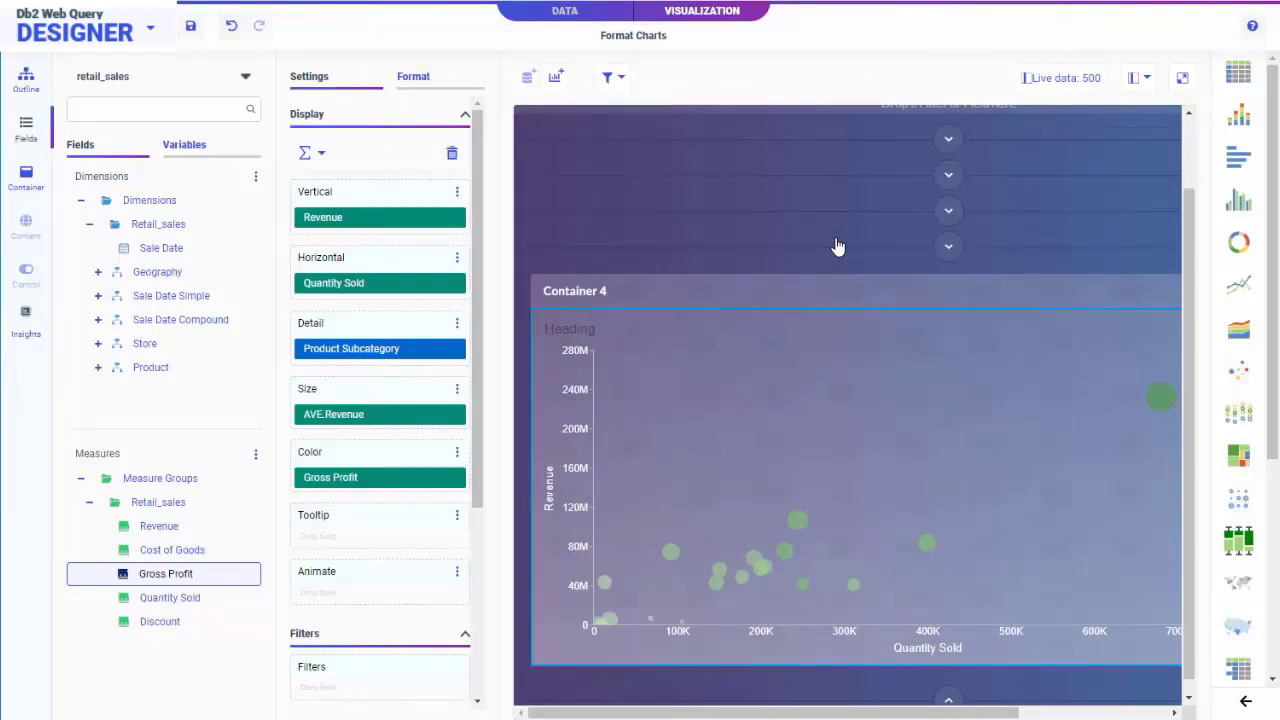
Expand the Container 1 section holding the Quarterly Product Sales bar chart and bring its legend into view.
scroll(860, 280, up, 1)
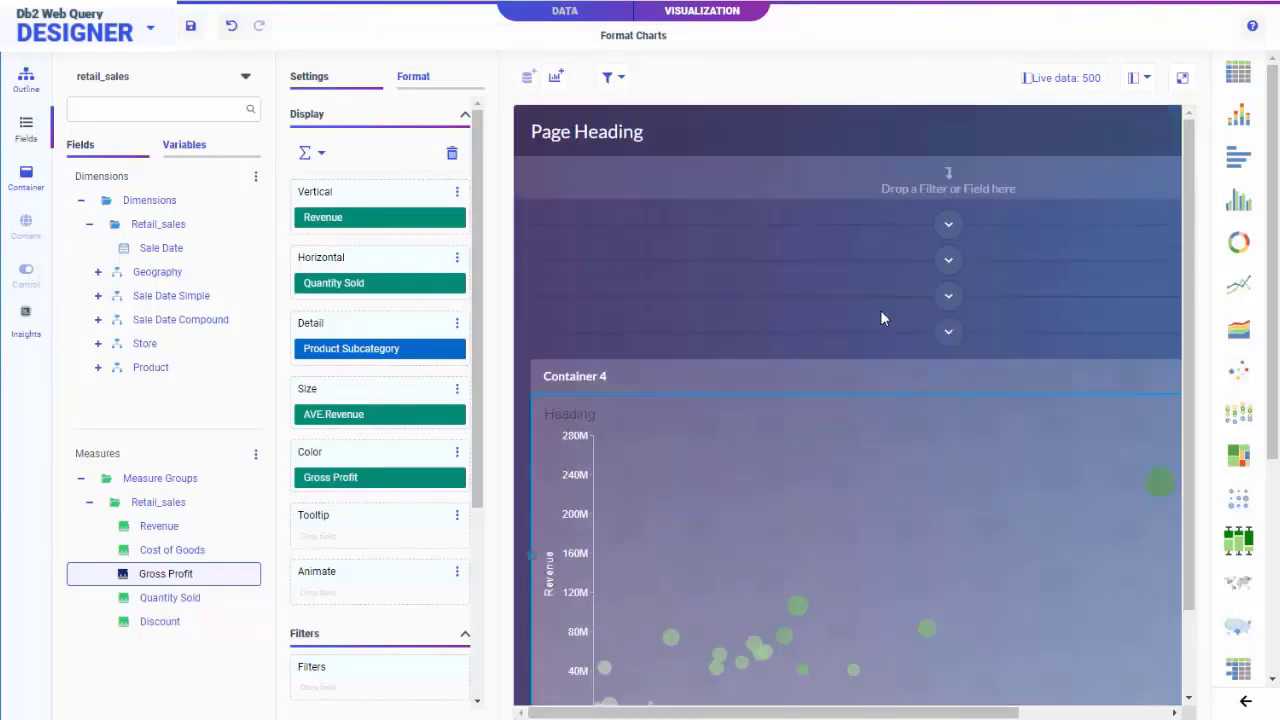
click(950, 227)
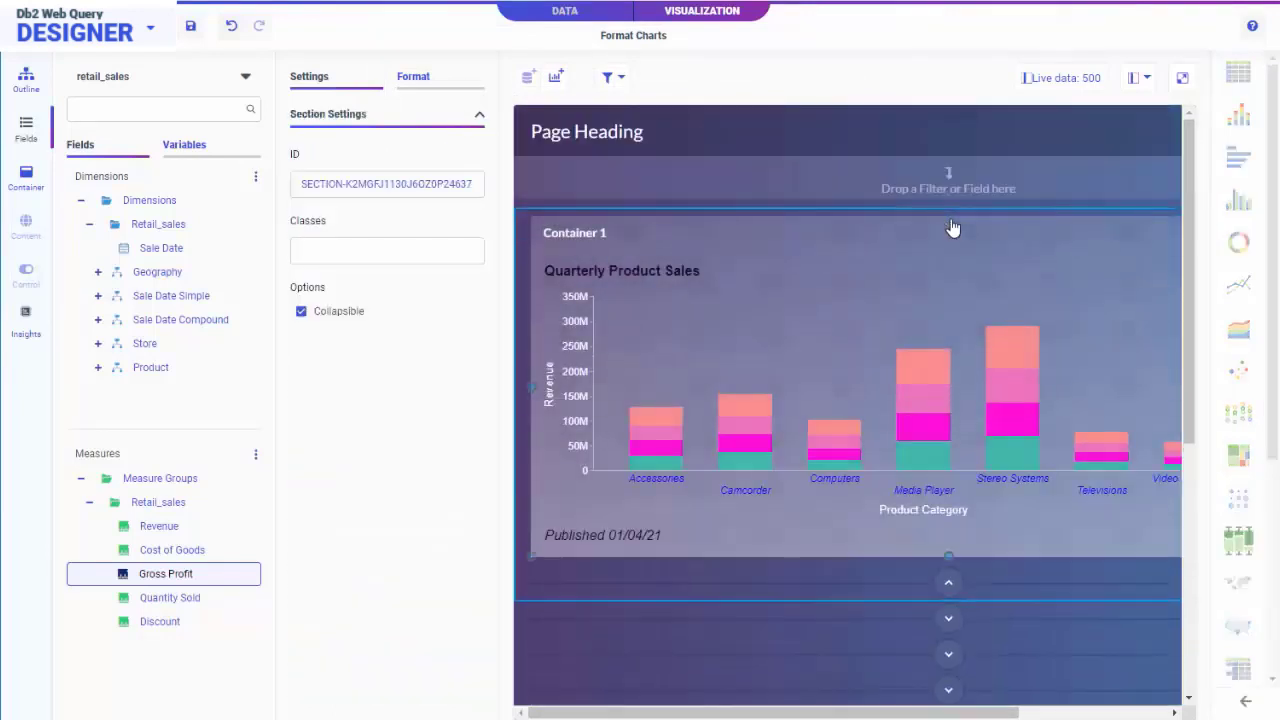
drag(984, 713, 1123, 667)
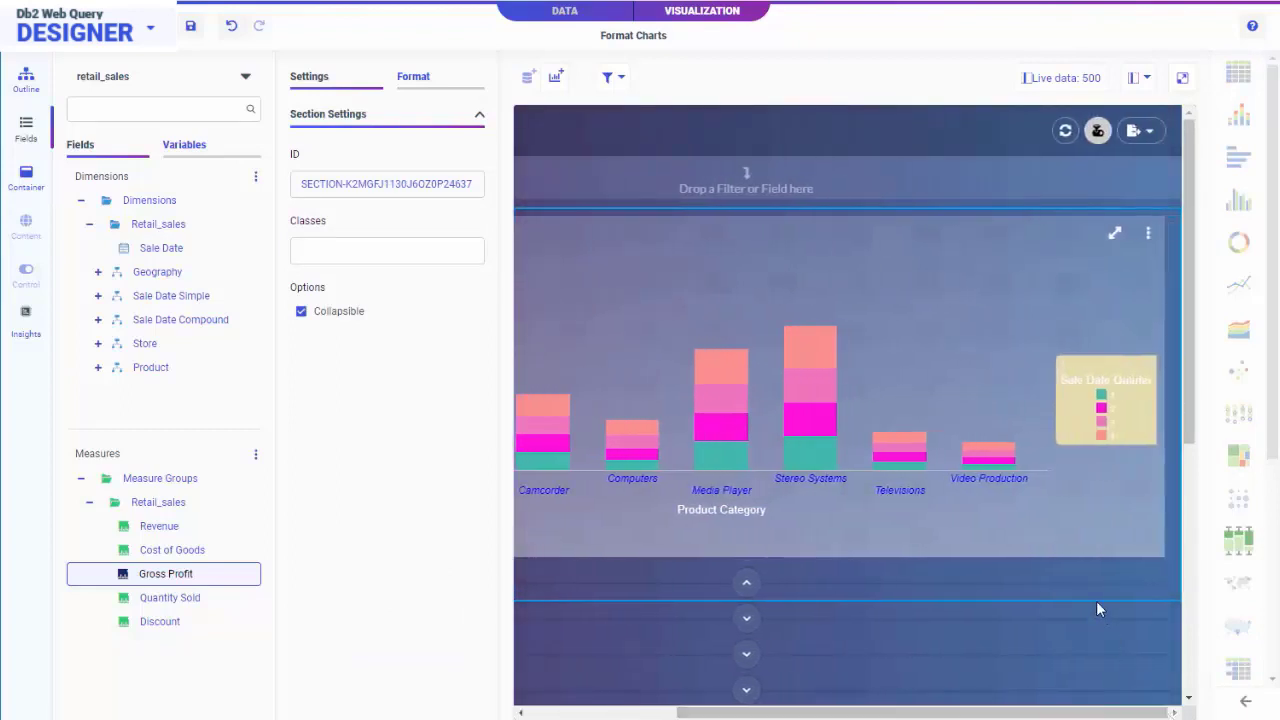